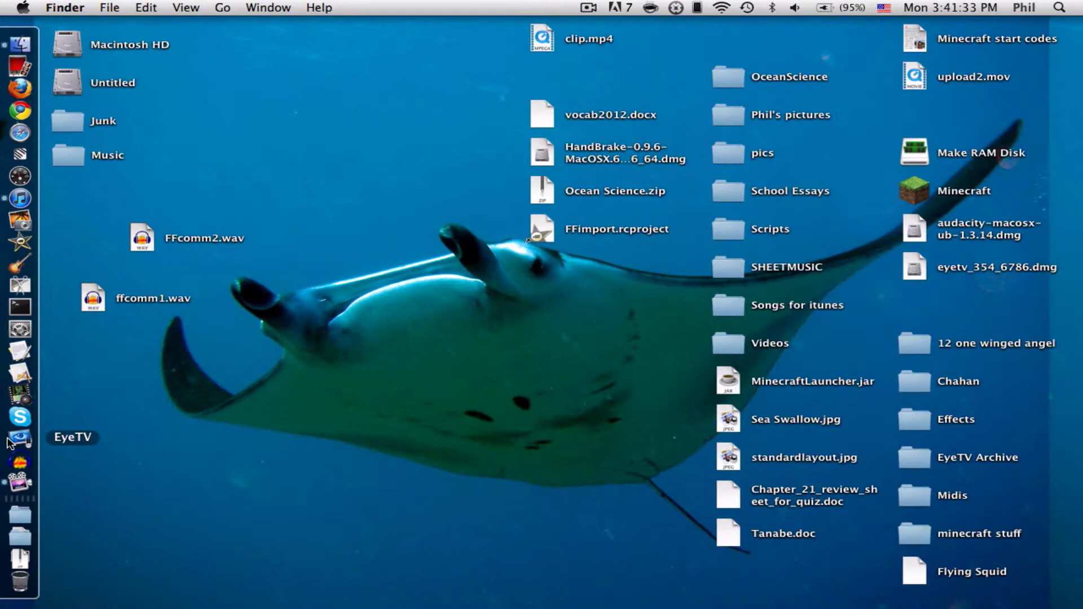
Step: Launch EyeTV from the Dock and move its remote window to the top-right corner
{"action": "left_click", "coordinate": [8, 440]}
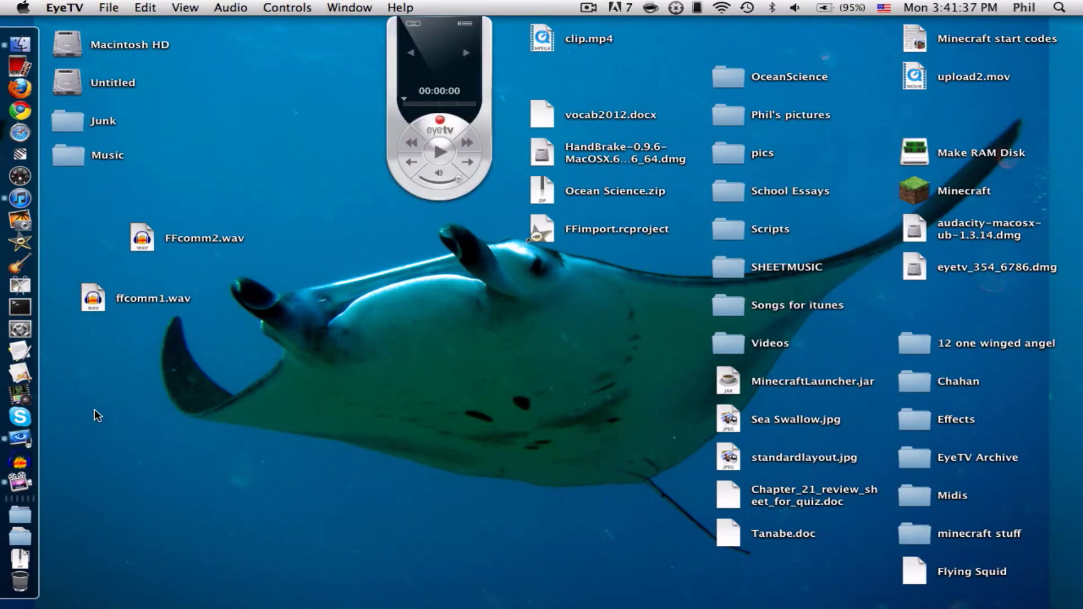
{"action": "left_click_drag", "start_coordinate": [442, 35], "coordinate": [1027, 29]}
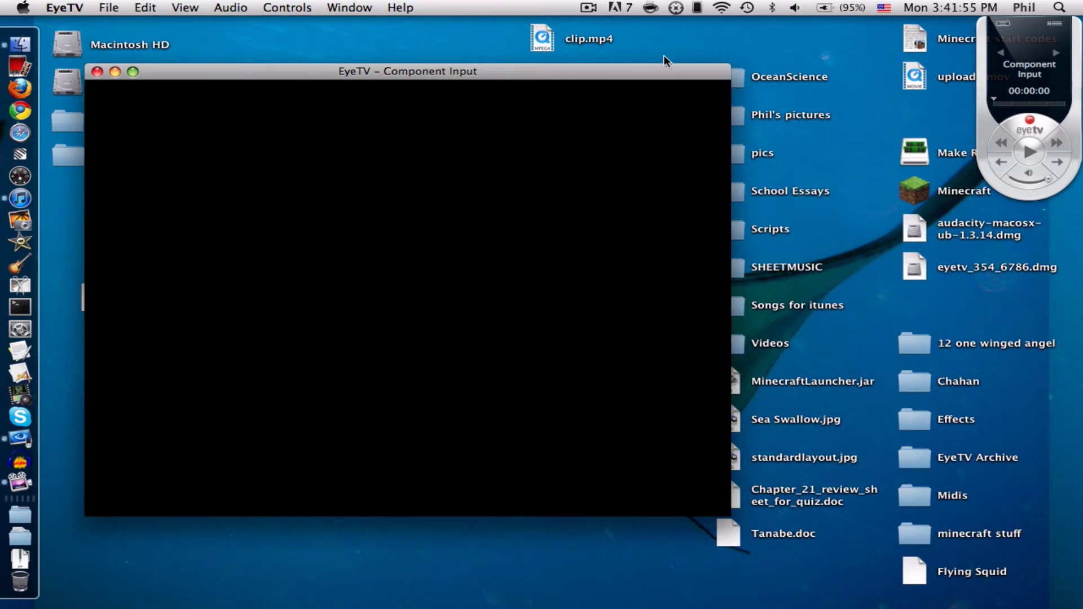
Step: Move the video window higher and switch its source to Component Video Input
{"action": "left_click_drag", "start_coordinate": [567, 71], "coordinate": [569, 64]}
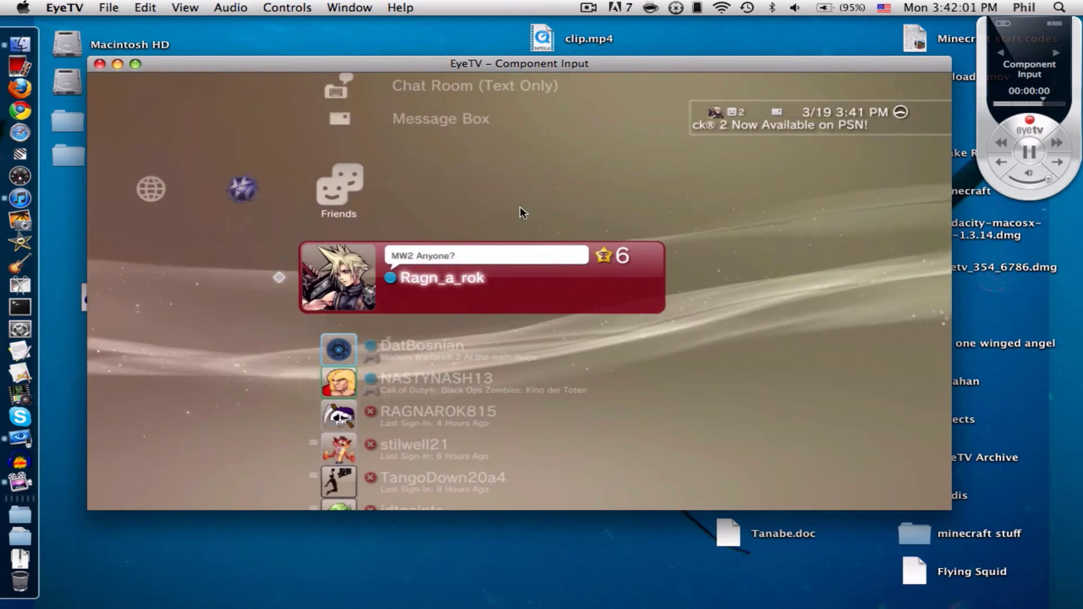
{"action": "left_click", "coordinate": [350, 7]}
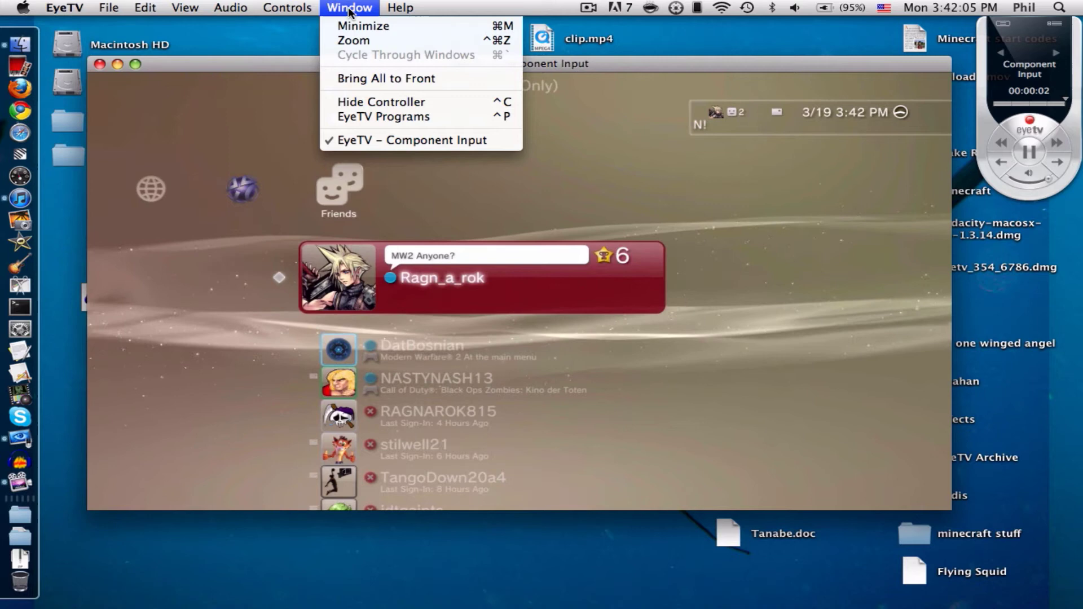
{"action": "mouse_move", "coordinate": [298, 9]}
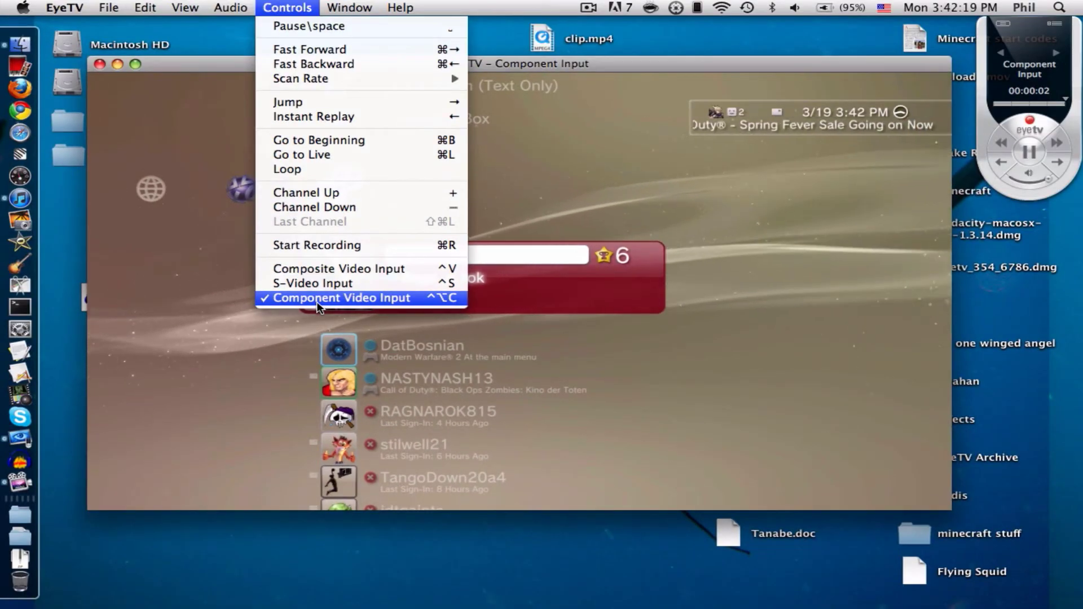
{"action": "left_click", "coordinate": [610, 199]}
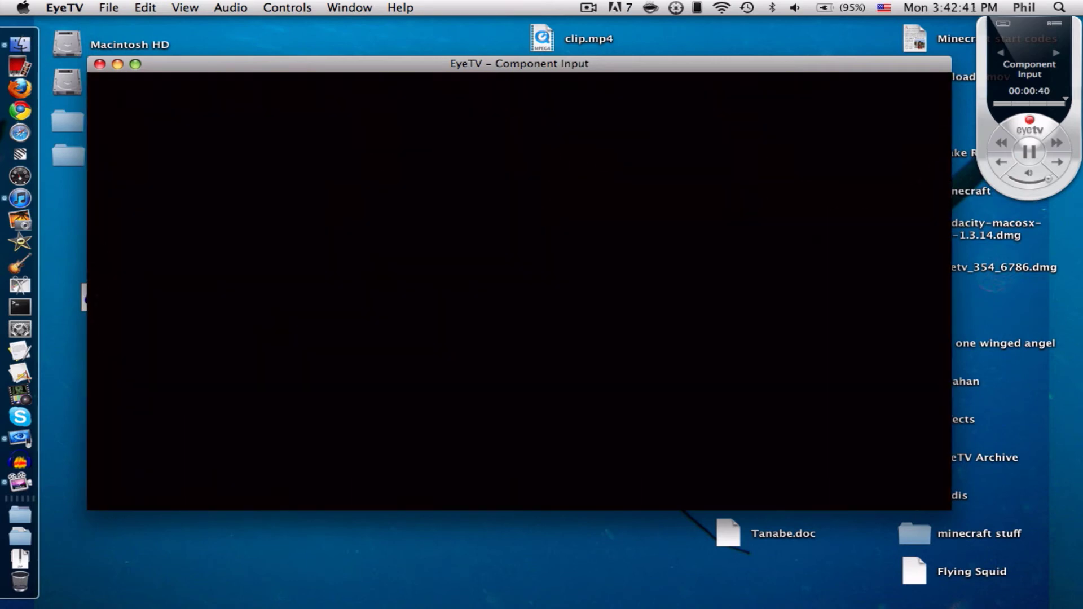
Step: Let the live feed load Marvel vs. Capcom 2 up to its character-select screen
{"action": "mouse_move", "coordinate": [1038, 25]}
{"action": "left_mouse_down"}
{"action": "mouse_move", "coordinate": [1032, 40]}
{"action": "mouse_move", "coordinate": [1041, 28]}
{"action": "left_mouse_up"}
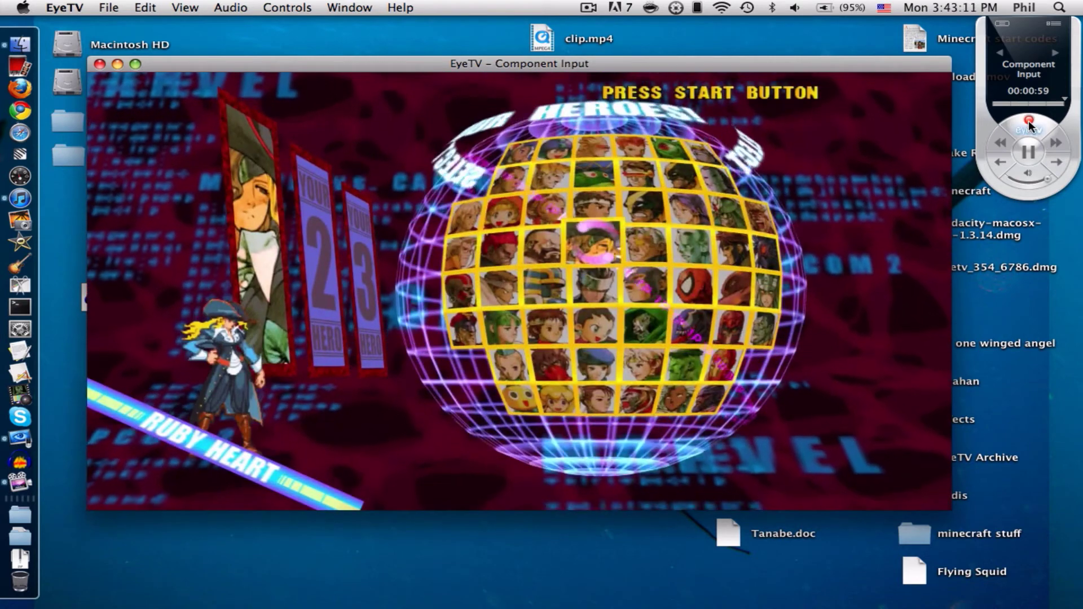
Step: Record an 11-second gameplay clip from the remote, then open the Programs library listing it
{"action": "left_click", "coordinate": [1022, 135]}
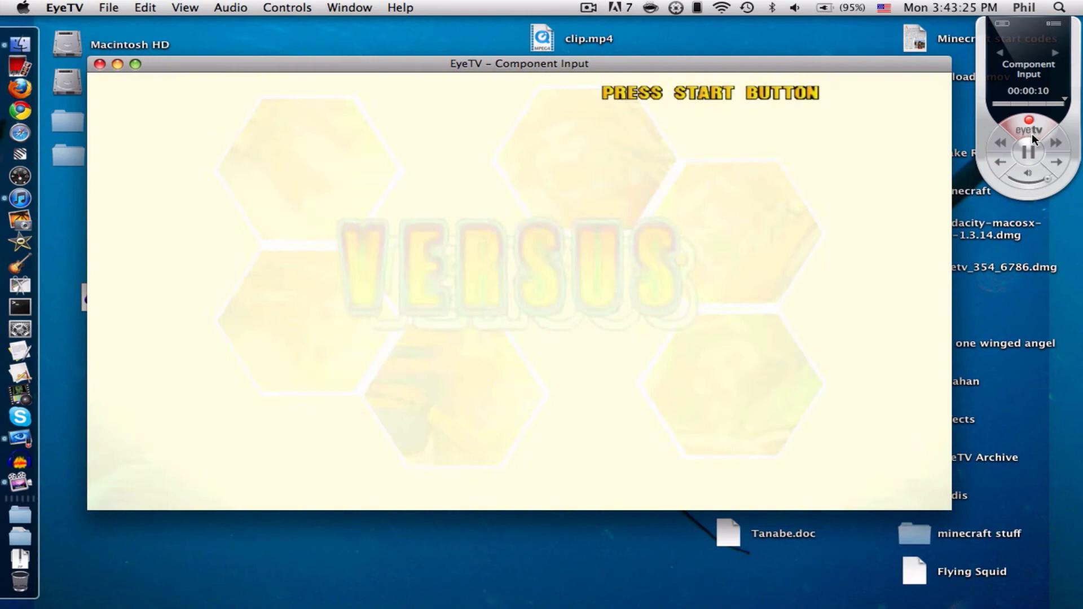
{"action": "left_click", "coordinate": [1031, 132]}
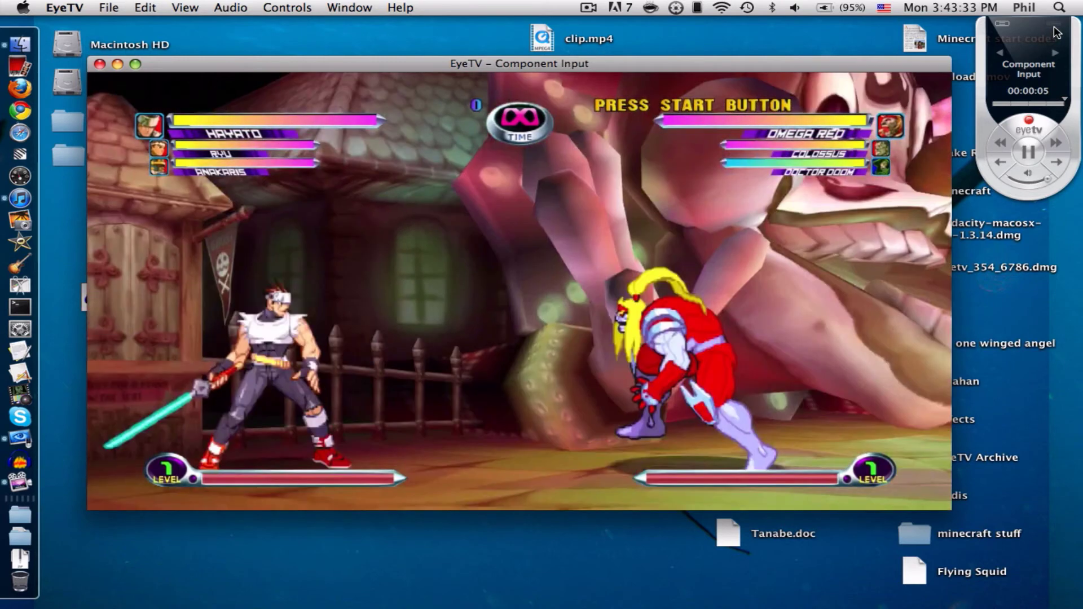
{"action": "left_click", "coordinate": [1054, 26]}
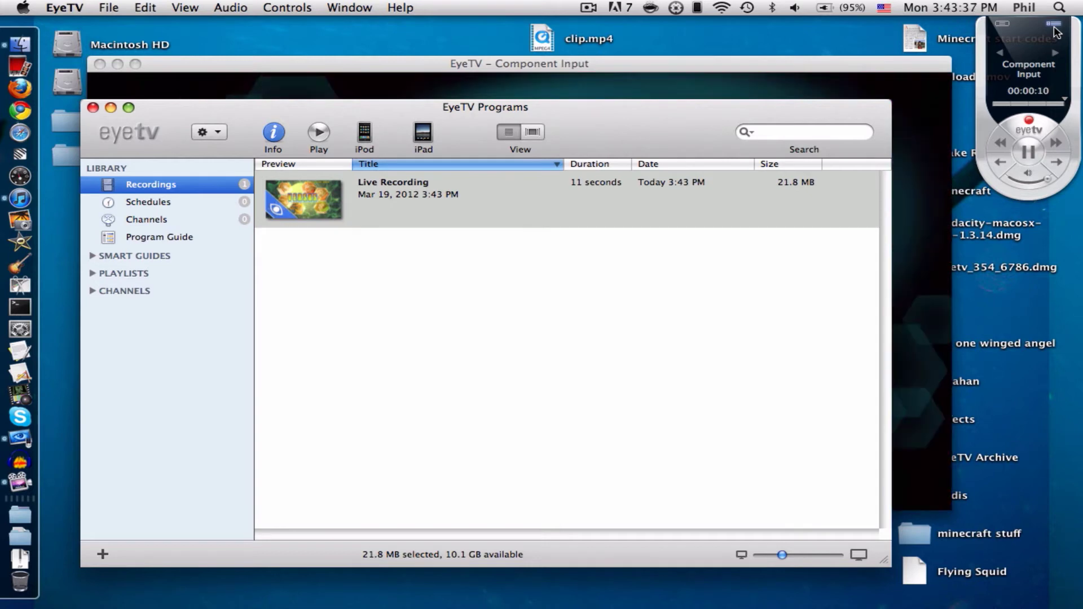
Step: Select the 11-second Live Recording and move the Programs window up and to the right
{"action": "left_click", "coordinate": [504, 234]}
{"action": "left_click", "coordinate": [499, 185]}
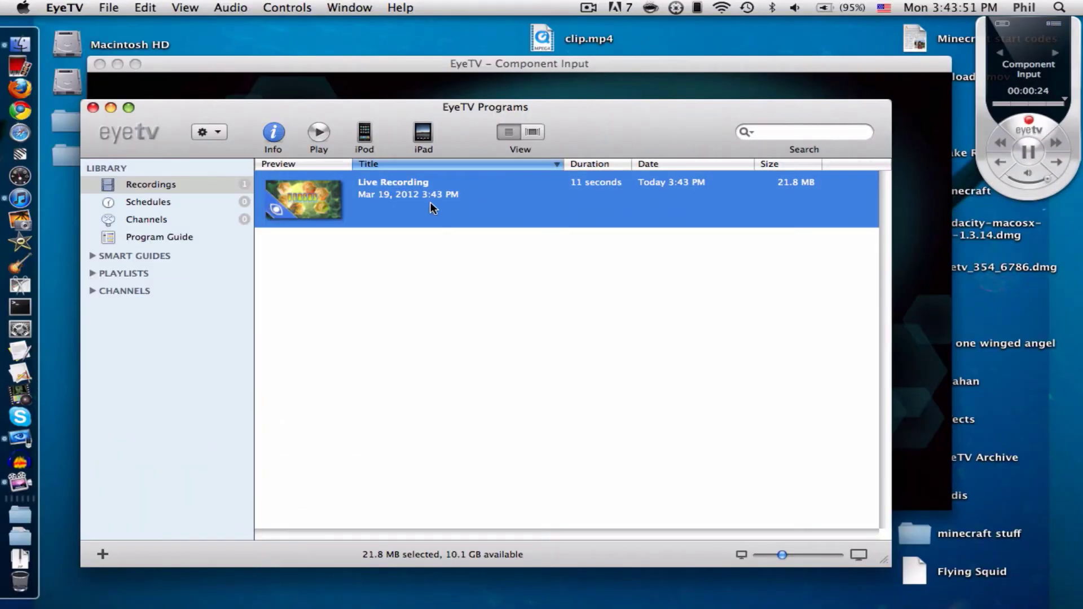
{"action": "left_click_drag", "start_coordinate": [535, 141], "coordinate": [563, 96]}
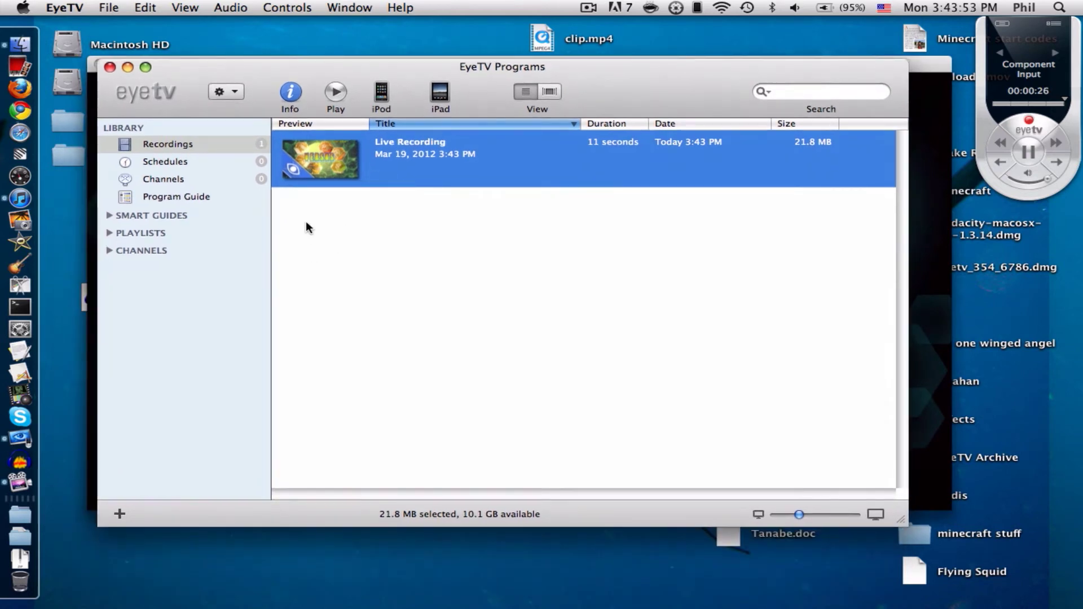
{"action": "double_click", "coordinate": [492, 168]}
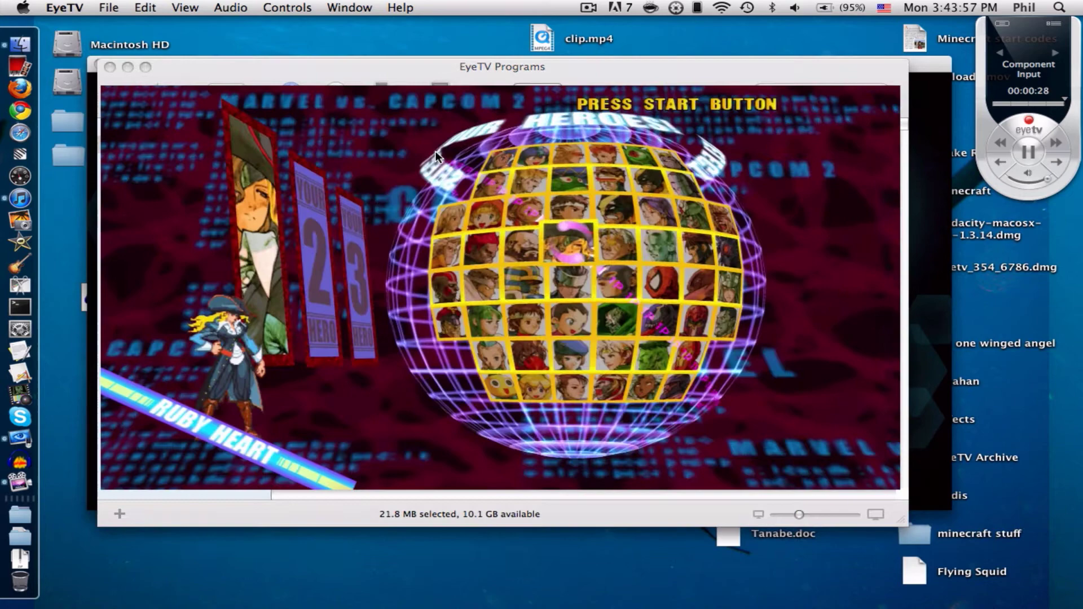
{"action": "key", "text": "space"}
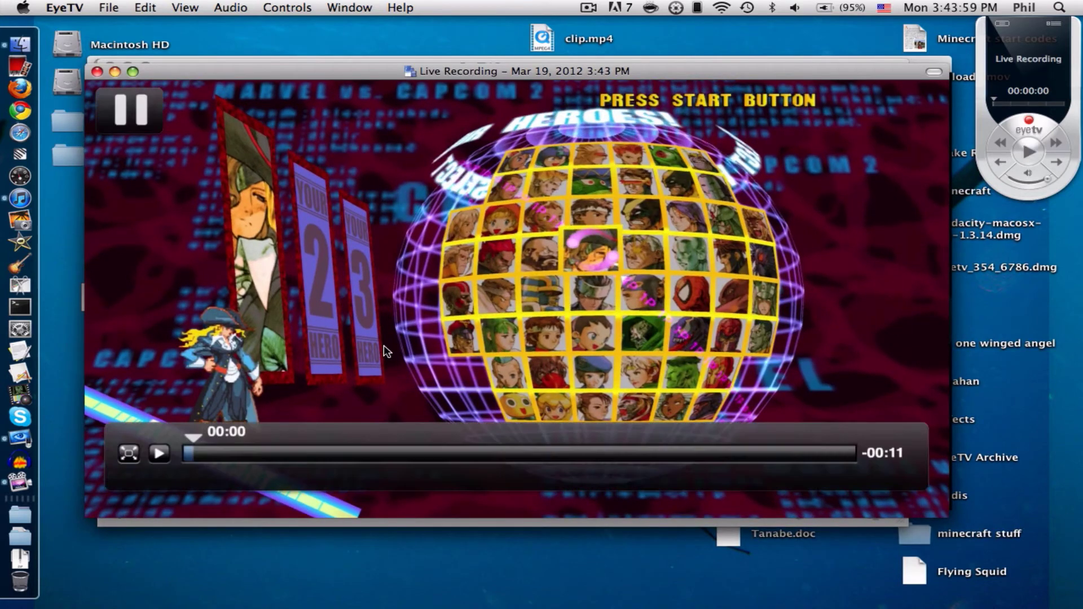
{"action": "key", "text": "space"}
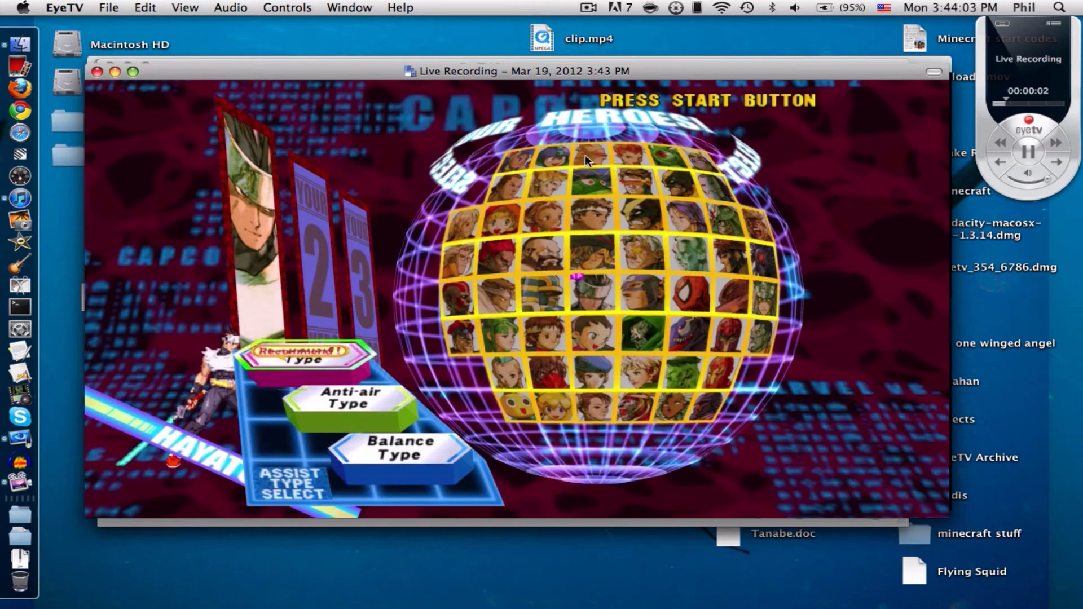
{"action": "left_click", "coordinate": [98, 71]}
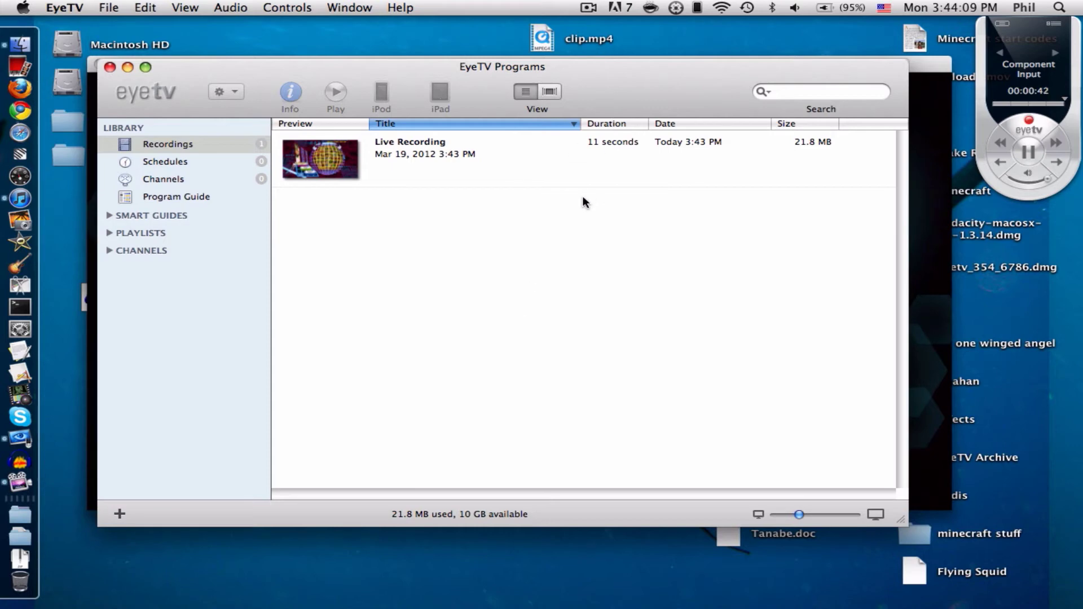
{"action": "left_click", "coordinate": [550, 160]}
{"action": "right_click", "coordinate": [530, 159]}
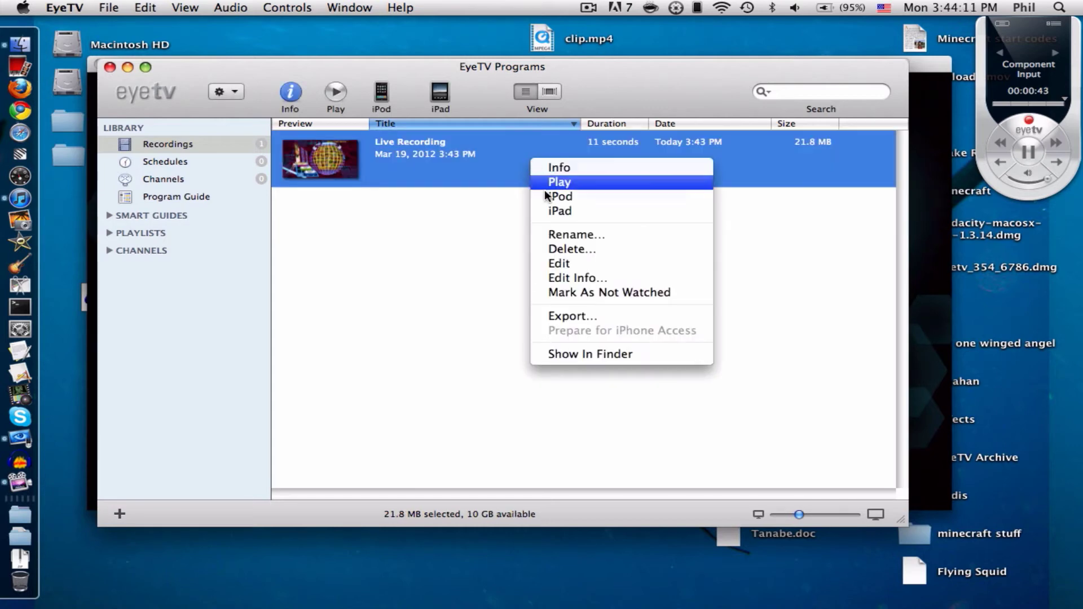
{"action": "left_click", "coordinate": [563, 263]}
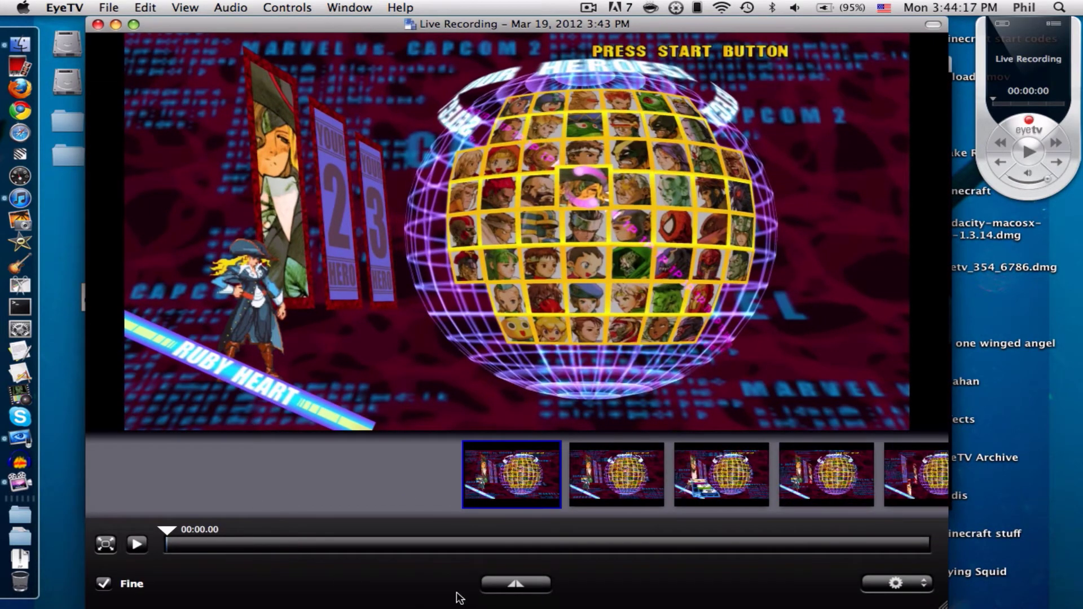
{"action": "key", "text": "Right"}
{"action": "key", "text": "m"}
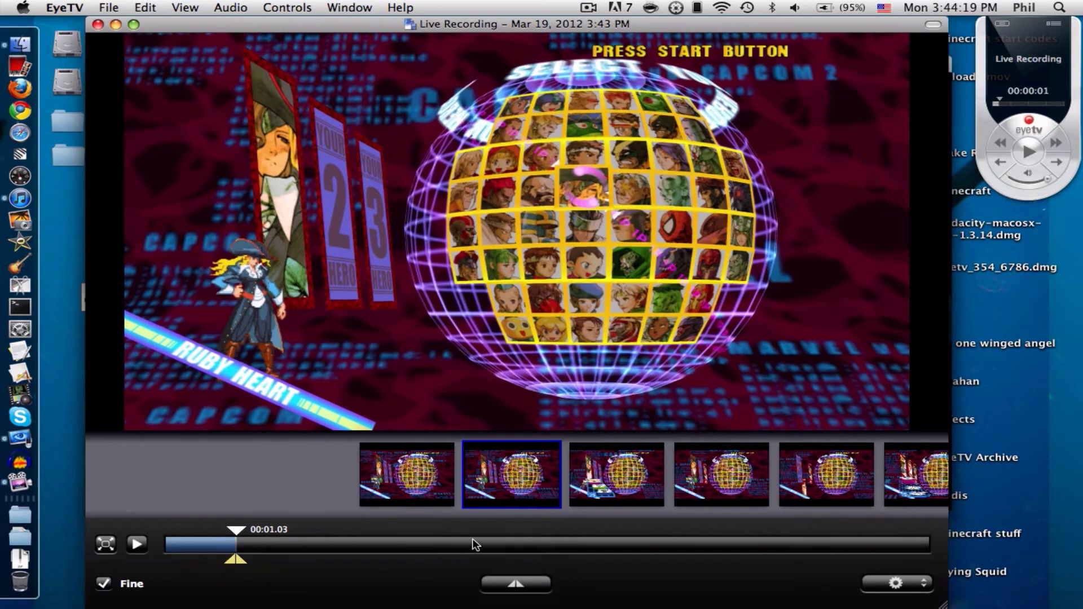
{"action": "key", "text": "Right"}
{"action": "key", "text": "Right"}
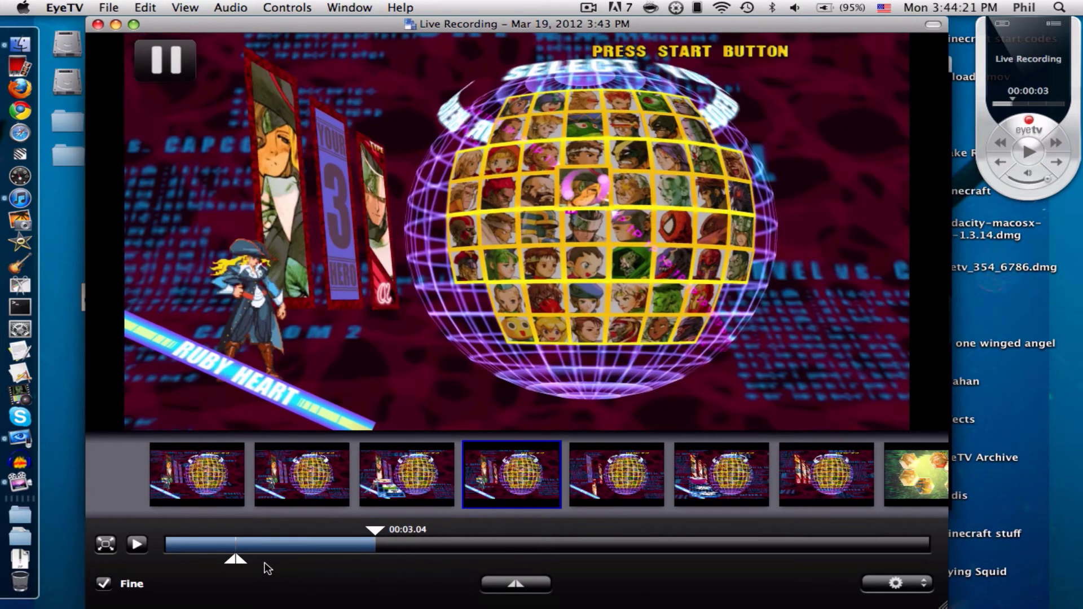
{"action": "key", "text": "Left"}
{"action": "key", "text": "Left"}
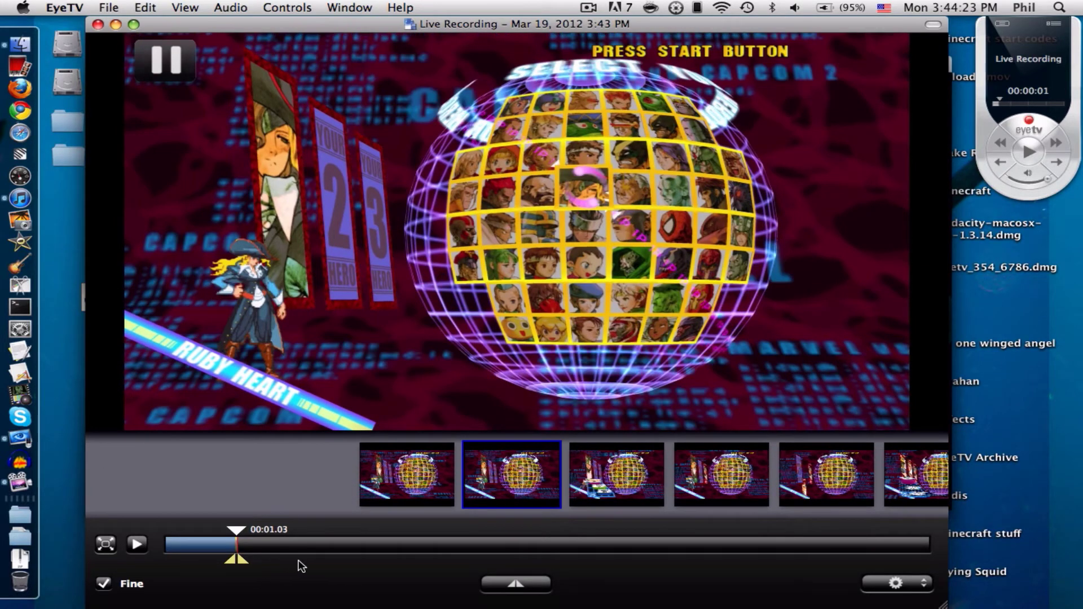
{"action": "key", "text": "Right"}
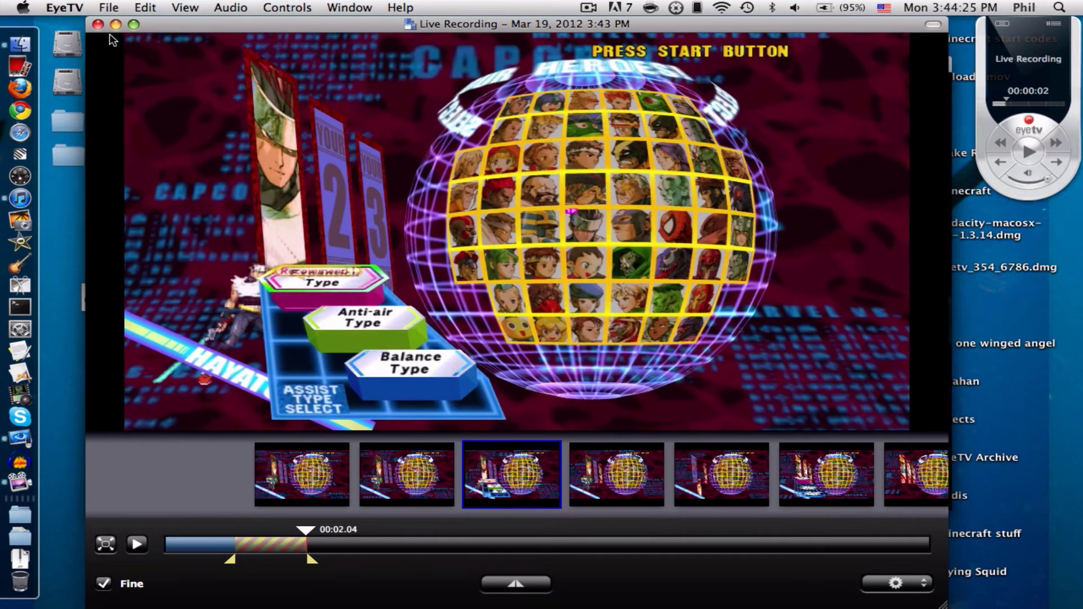
{"action": "left_click", "coordinate": [98, 25]}
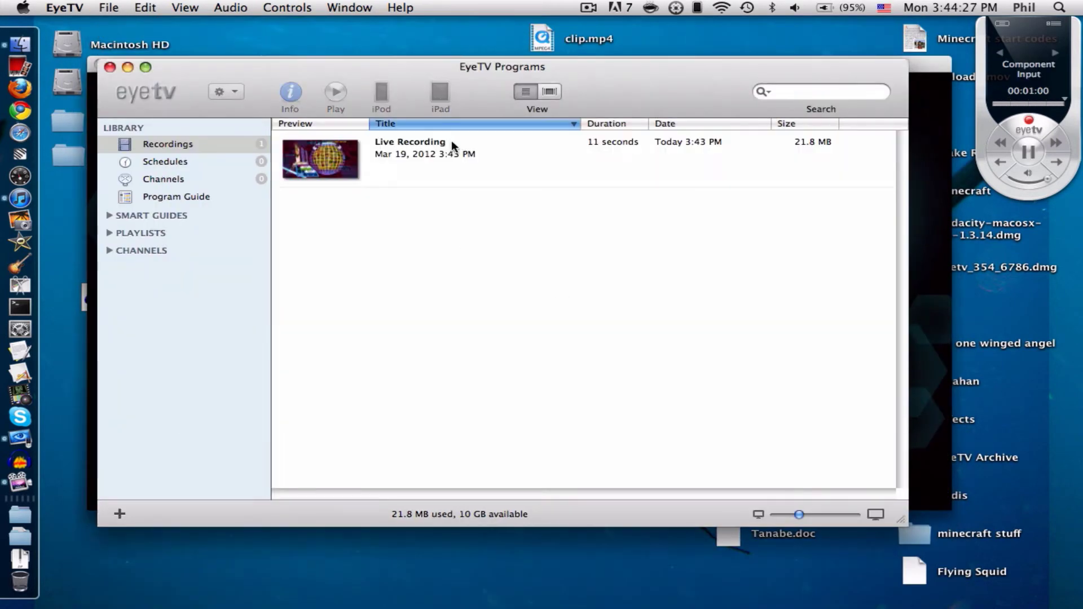
Step: Start an H.264 export of the Live Recording to the Desktop, adding .mp4 to the file name
{"action": "right_click", "coordinate": [447, 144]}
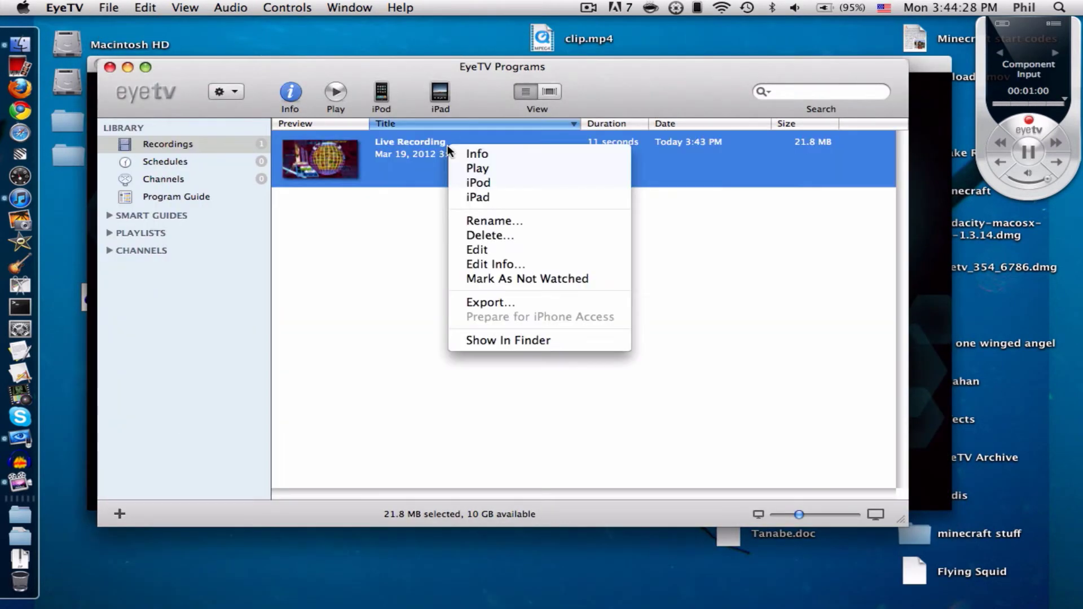
{"action": "left_click", "coordinate": [478, 303]}
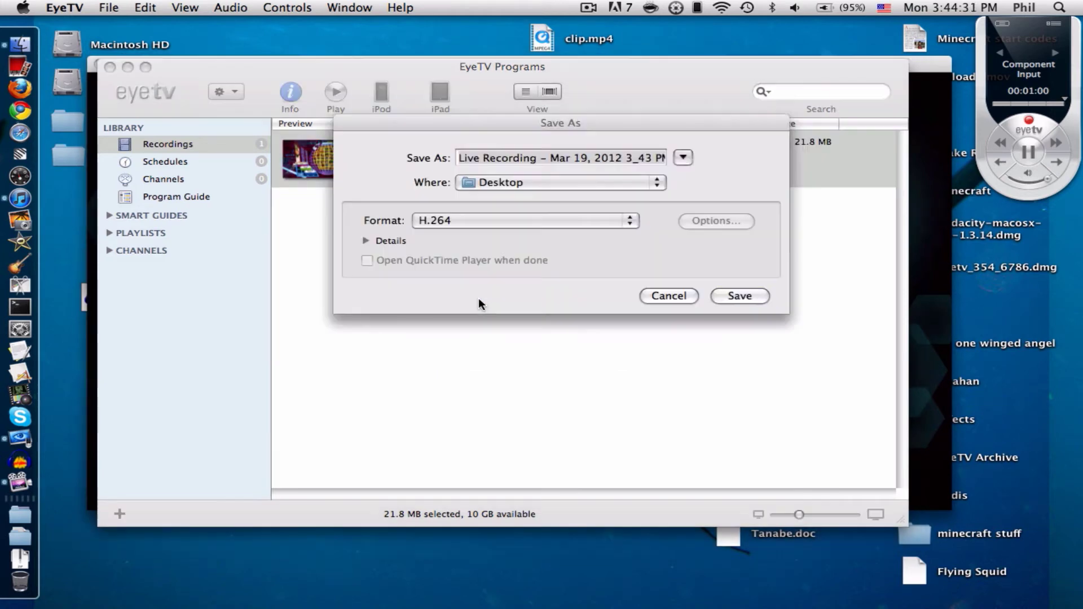
{"action": "left_click", "coordinate": [577, 164]}
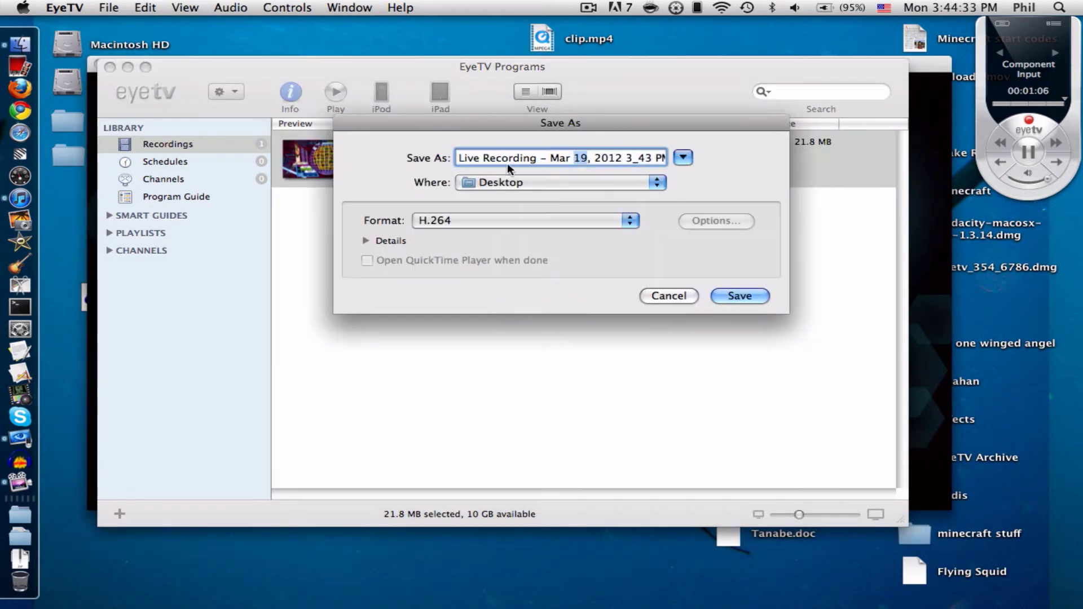
{"action": "left_click_drag", "start_coordinate": [458, 164], "coordinate": [636, 162]}
{"action": "left_click", "coordinate": [637, 161]}
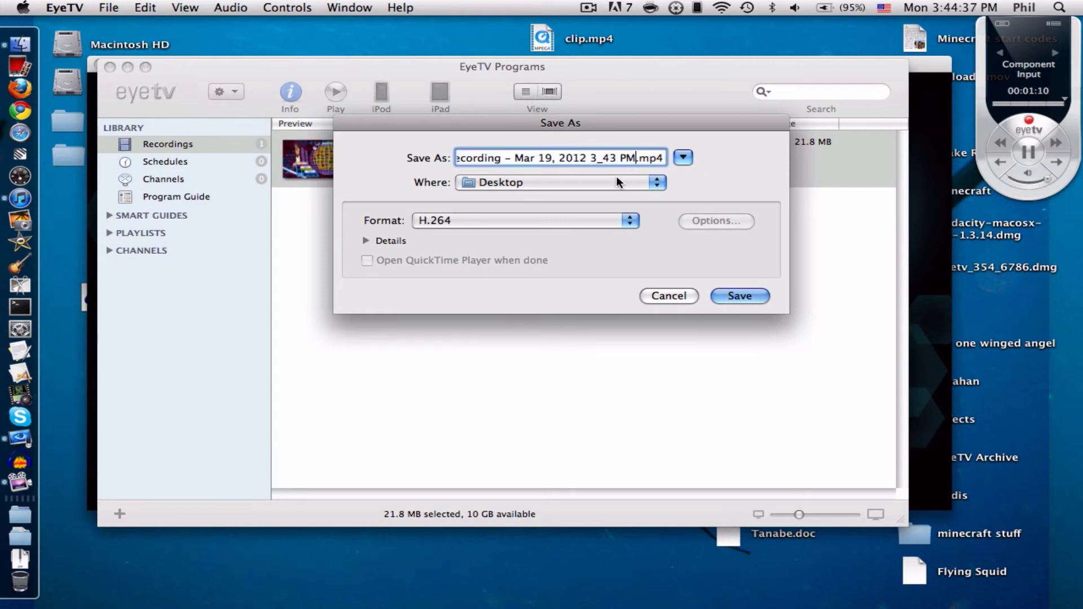
Step: Keep H.264 as the export format, expand the folder browser, then cancel the export
{"action": "left_click", "coordinate": [589, 219]}
{"action": "scroll", "coordinate": [551, 414], "scroll_direction": "up", "scroll_amount": 3}
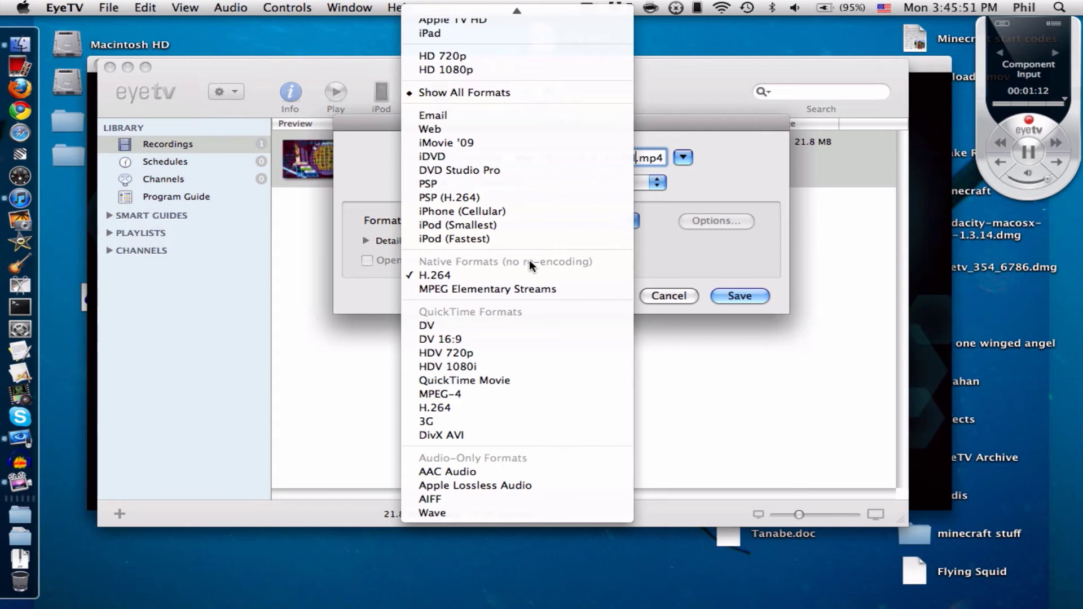
{"action": "left_click", "coordinate": [648, 259]}
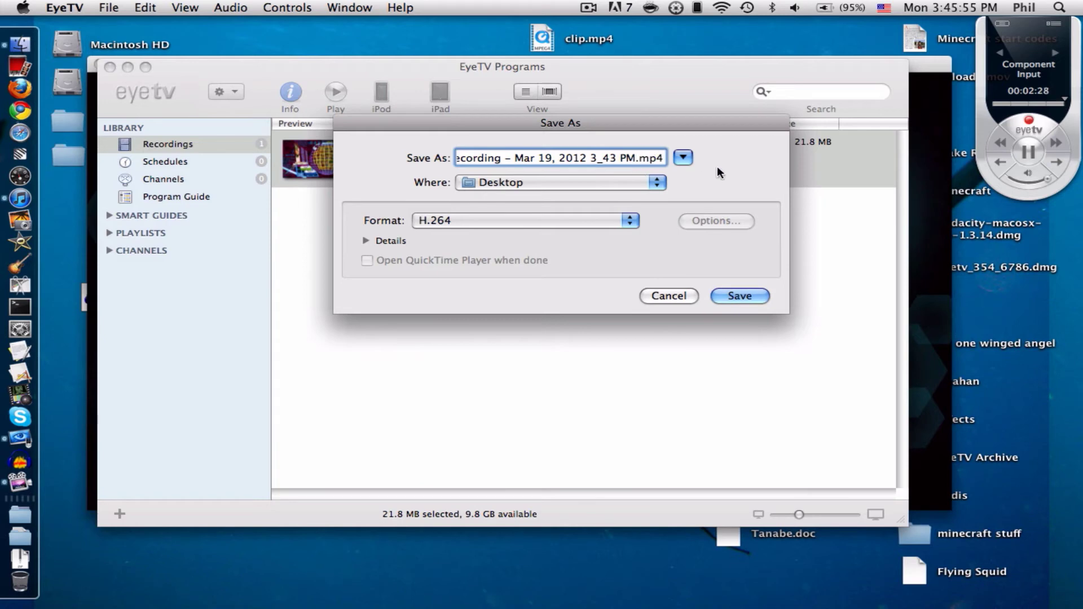
{"action": "left_click", "coordinate": [682, 158]}
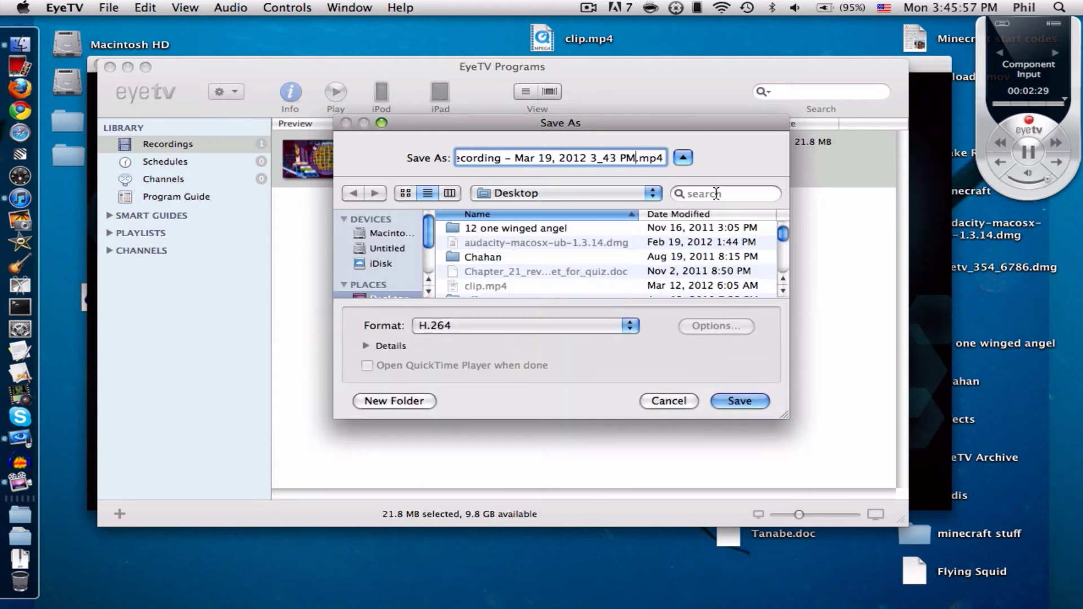
{"action": "scroll", "coordinate": [388, 272], "scroll_direction": "down", "scroll_amount": 3}
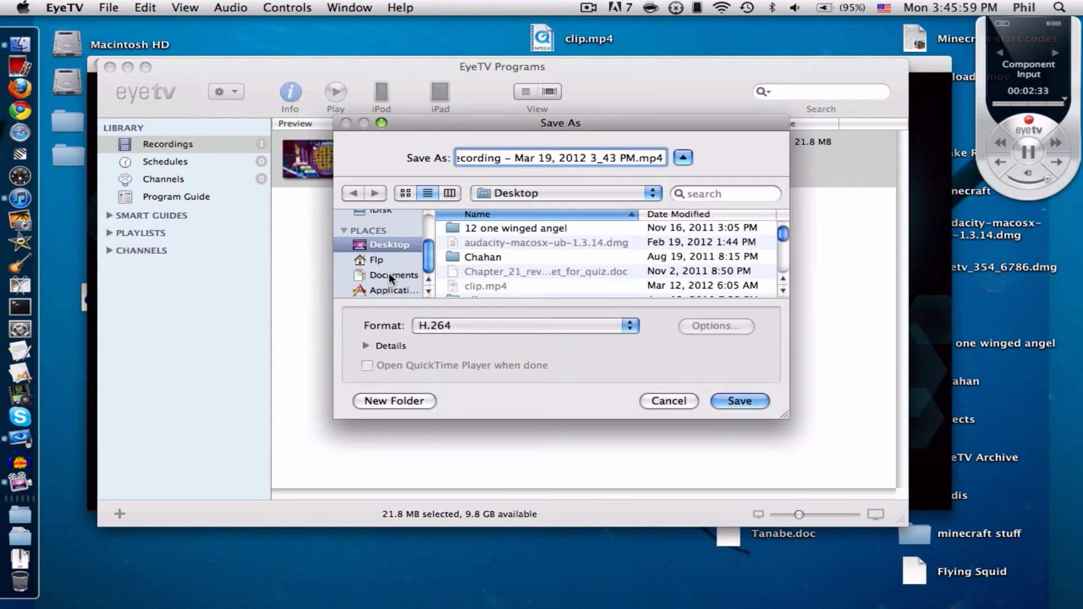
{"action": "scroll", "coordinate": [388, 272], "scroll_direction": "up", "scroll_amount": 3}
{"action": "left_click", "coordinate": [669, 401]}
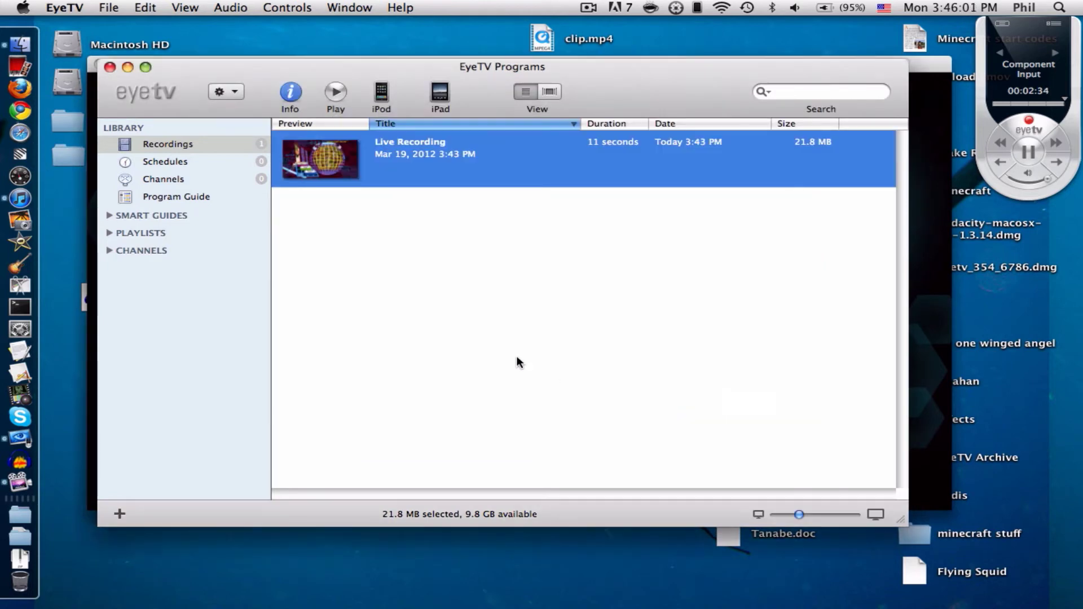
Step: Close the Programs library to reveal the live Pause Menu, then open the EyeTV menu
{"action": "left_click", "coordinate": [516, 364]}
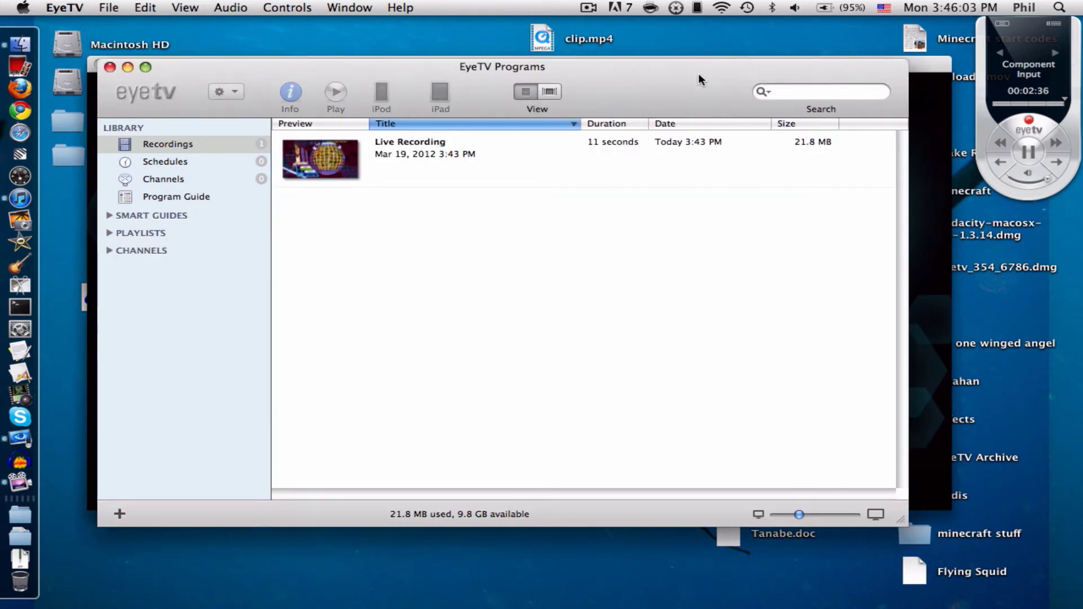
{"action": "left_click", "coordinate": [110, 68]}
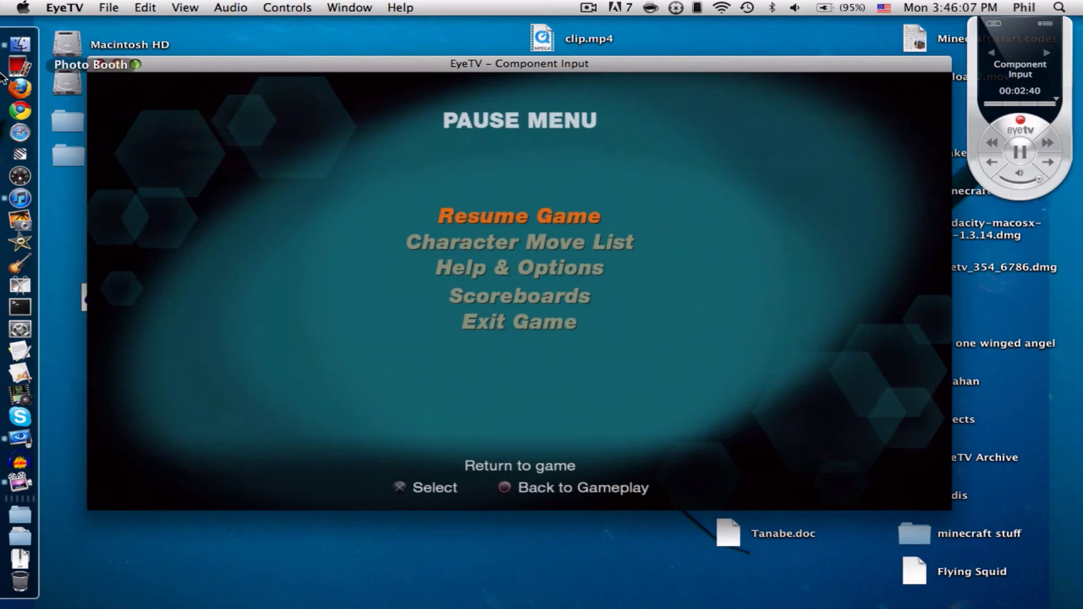
{"action": "left_click", "coordinate": [144, 7]}
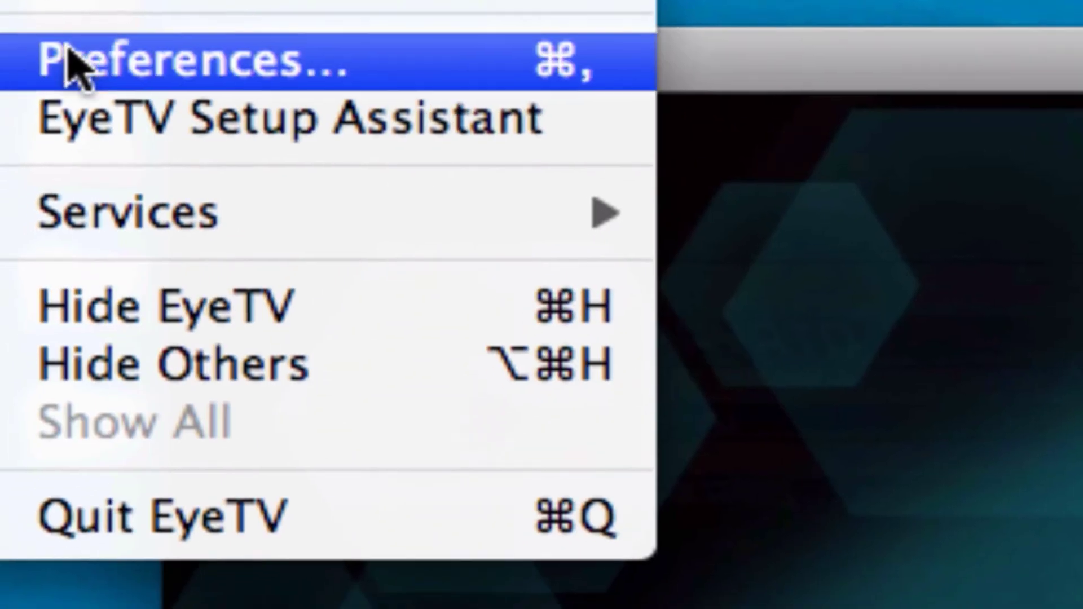
Step: Open EyeTV Preferences, move the window left, and review the General, Recording, Controls, Guide and Display panes
{"action": "left_click", "coordinate": [71, 59]}
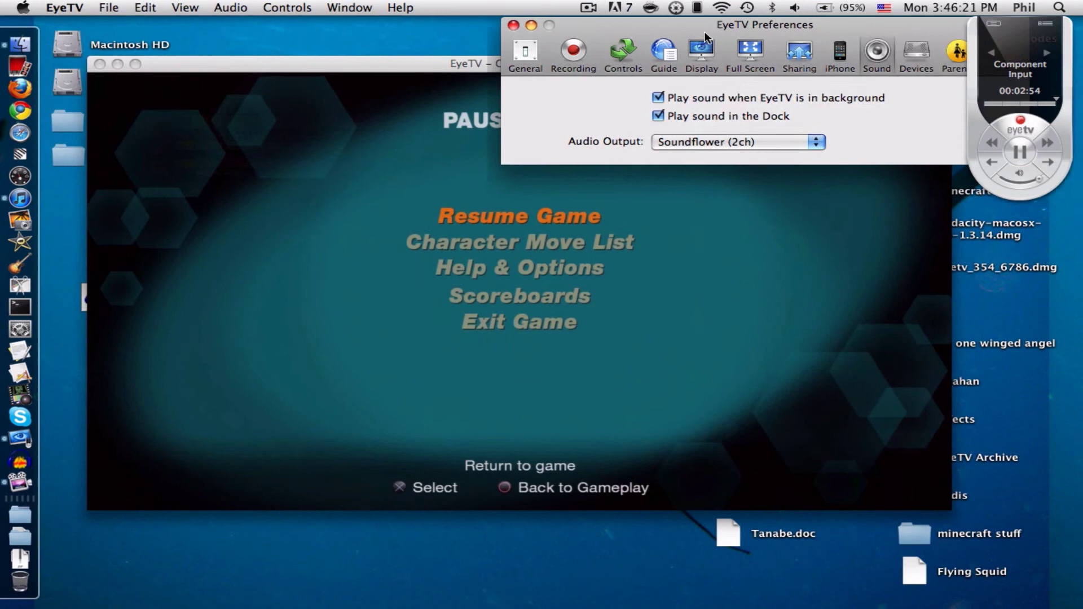
{"action": "left_click_drag", "start_coordinate": [704, 31], "coordinate": [396, 48]}
{"action": "left_click", "coordinate": [205, 70]}
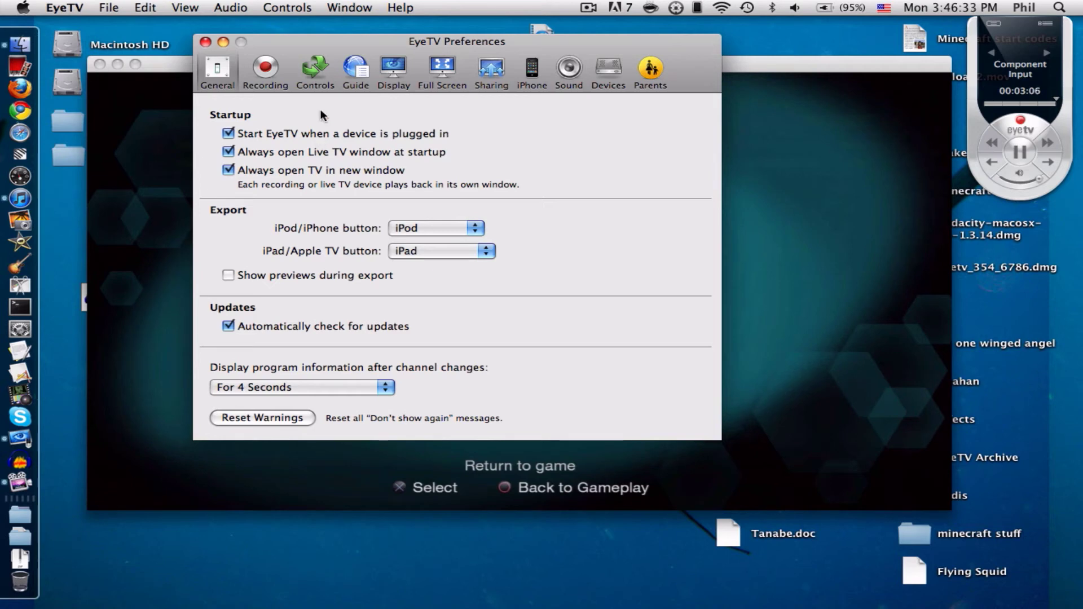
{"action": "left_click", "coordinate": [274, 80]}
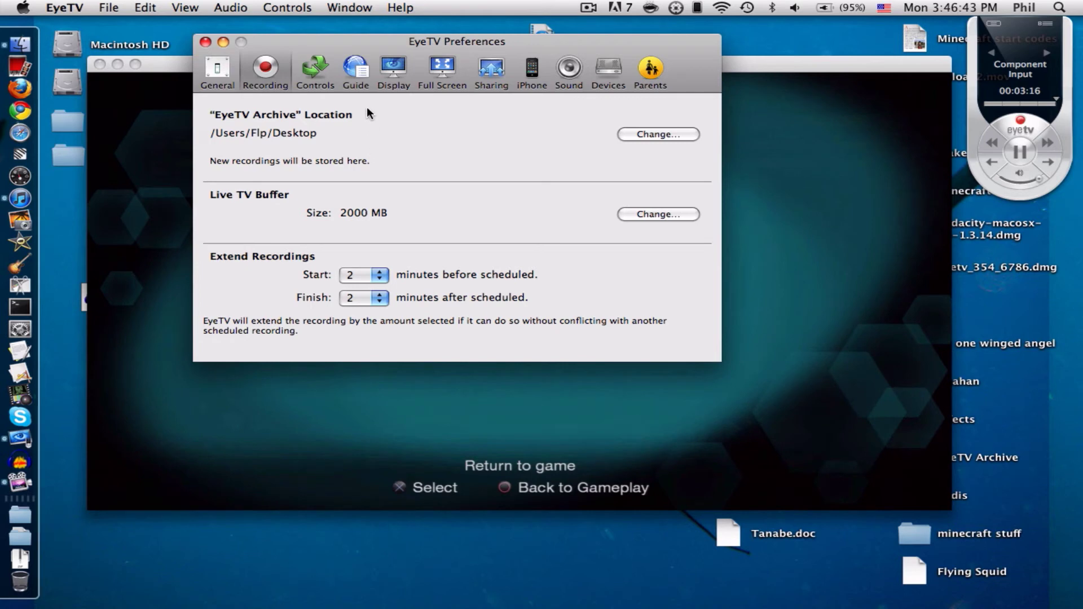
{"action": "left_click", "coordinate": [323, 84]}
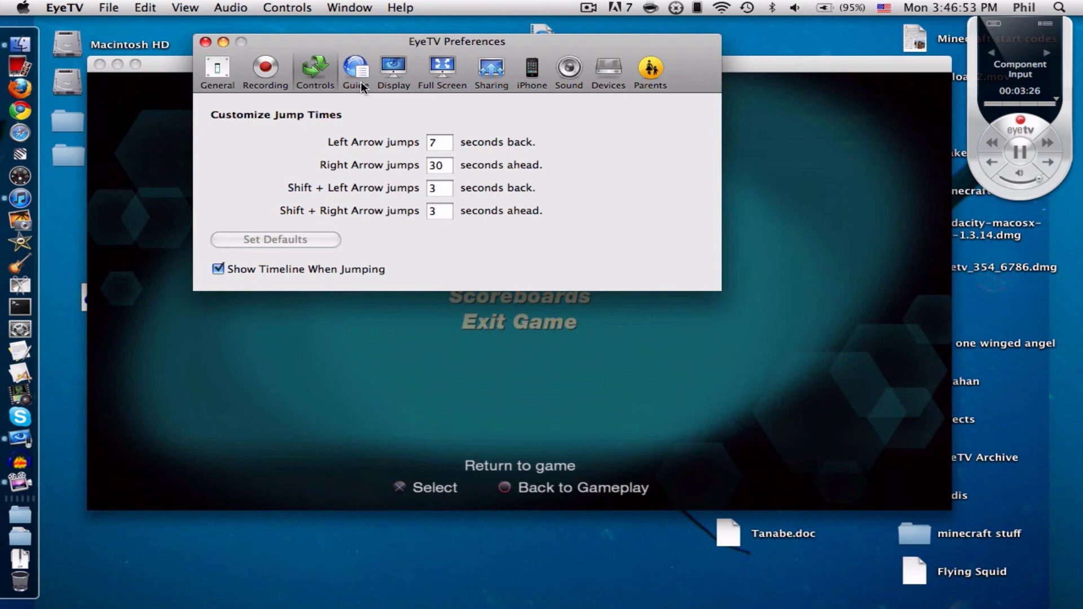
{"action": "left_click", "coordinate": [360, 81]}
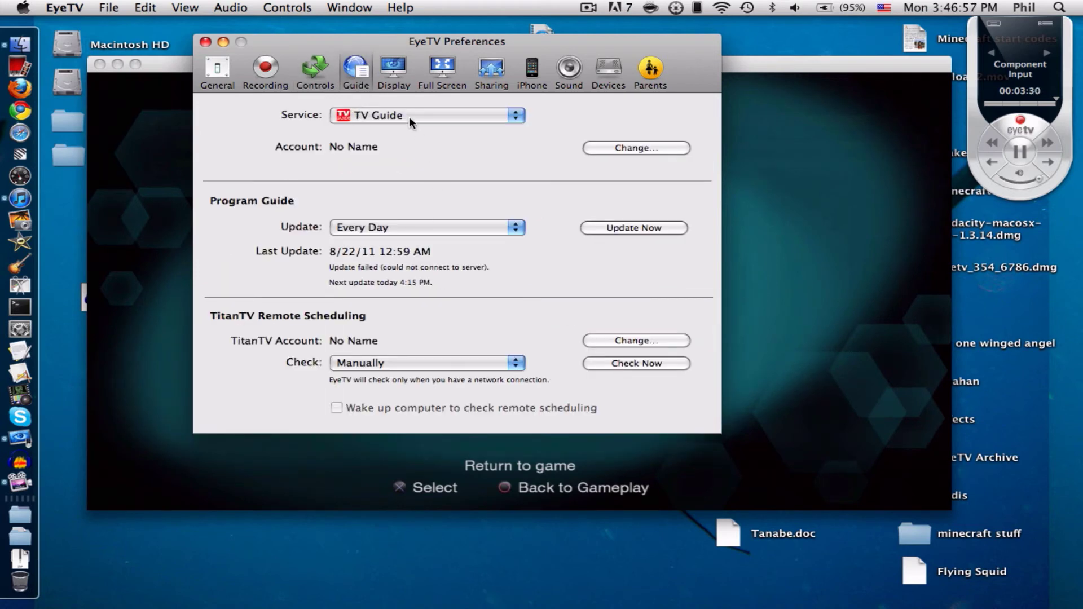
{"action": "left_click", "coordinate": [387, 78]}
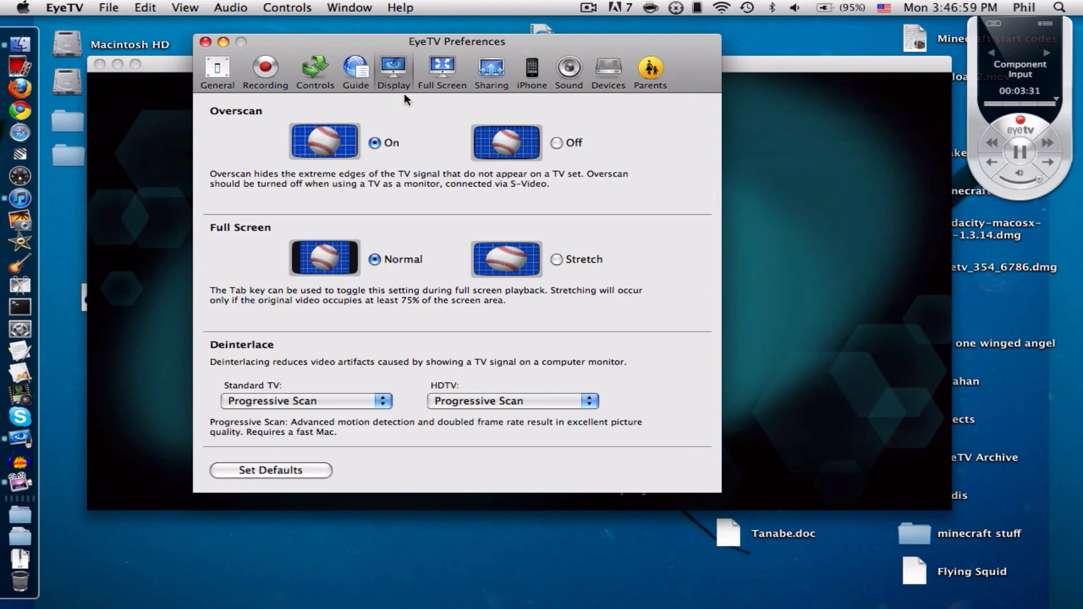
Step: Keep both Standard TV and HDTV deinterlacing on Progressive Scan
{"action": "left_click", "coordinate": [372, 401]}
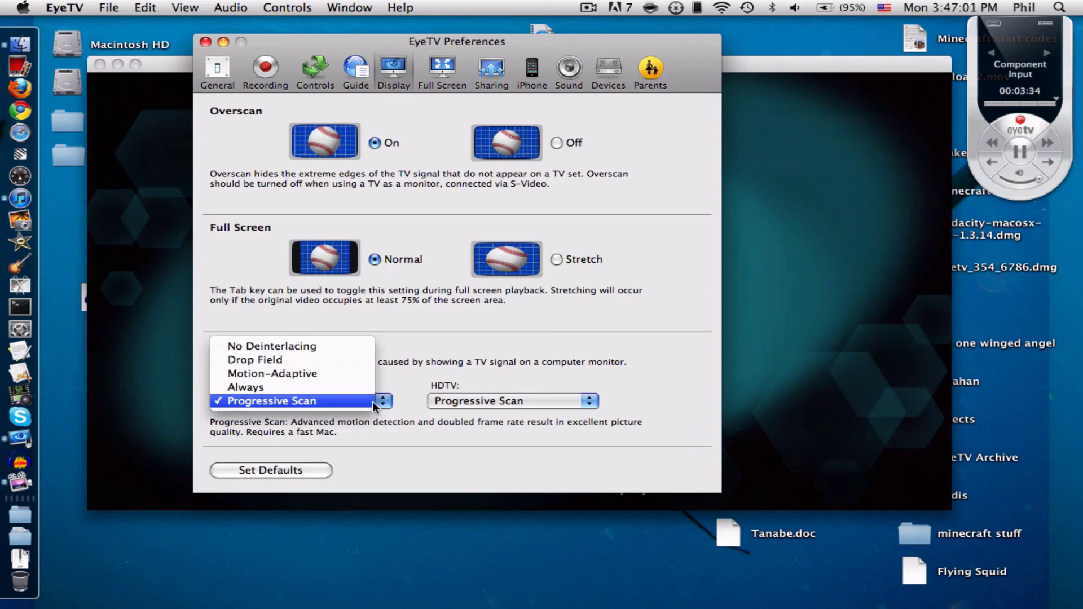
{"action": "left_click", "coordinate": [367, 400]}
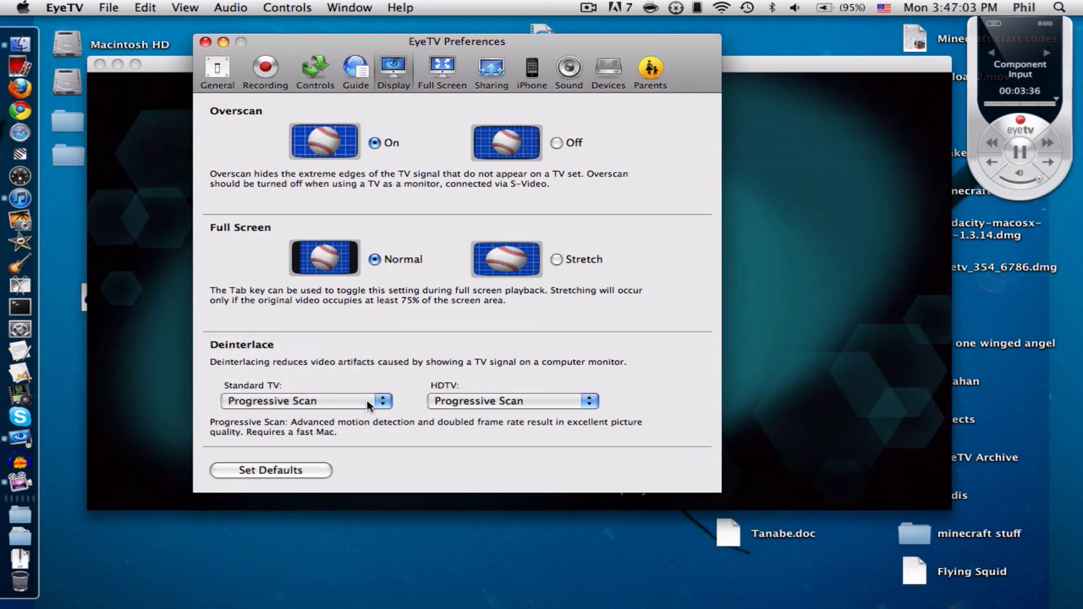
{"action": "left_click", "coordinate": [493, 399]}
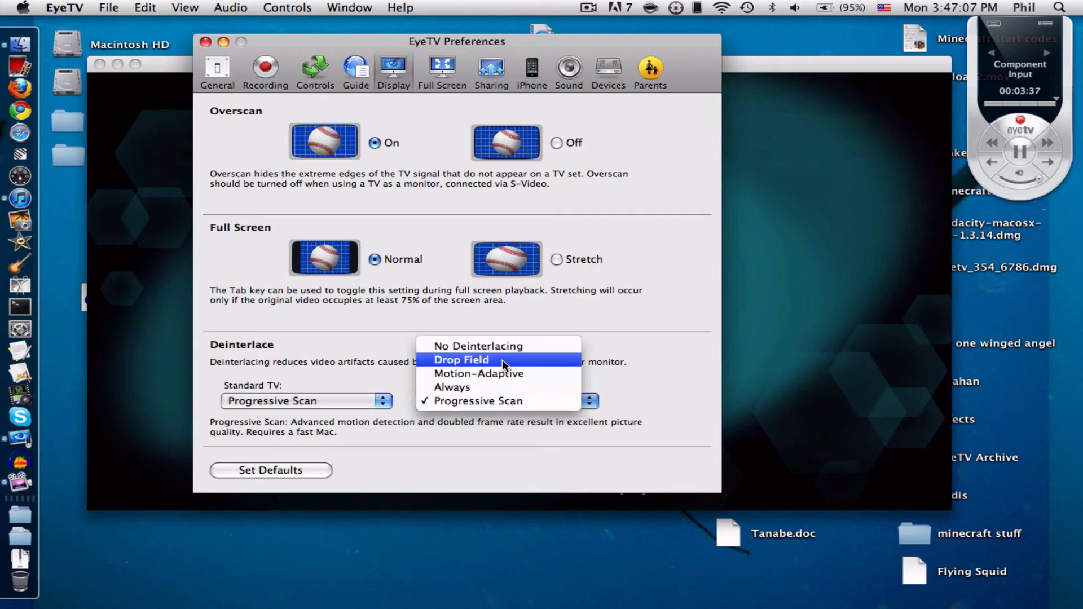
{"action": "left_click", "coordinate": [663, 308]}
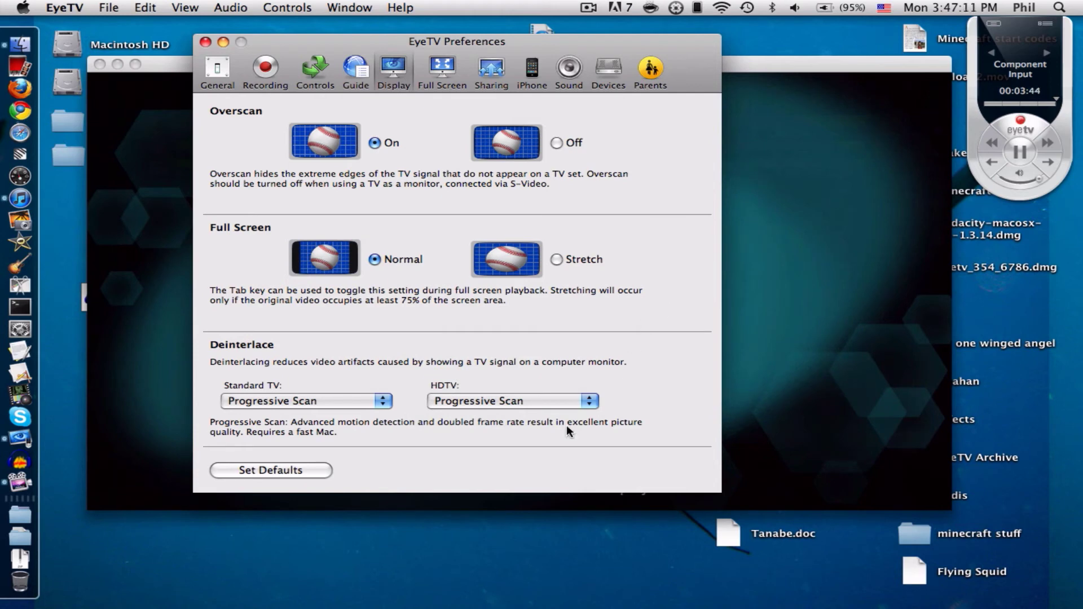
{"action": "left_click", "coordinate": [550, 401]}
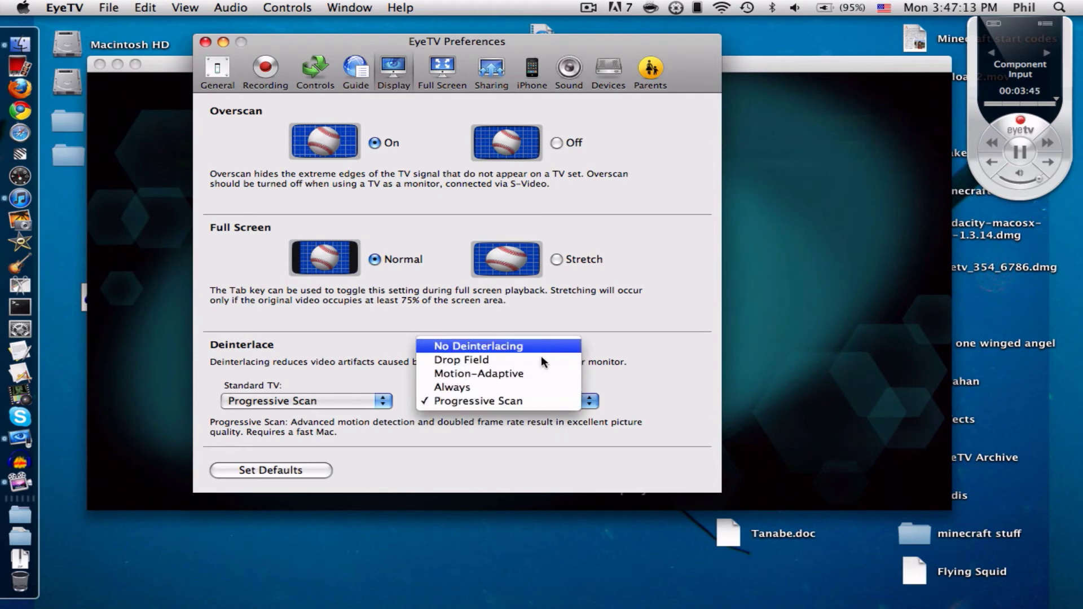
{"action": "left_click", "coordinate": [516, 400]}
{"action": "left_click", "coordinate": [517, 401]}
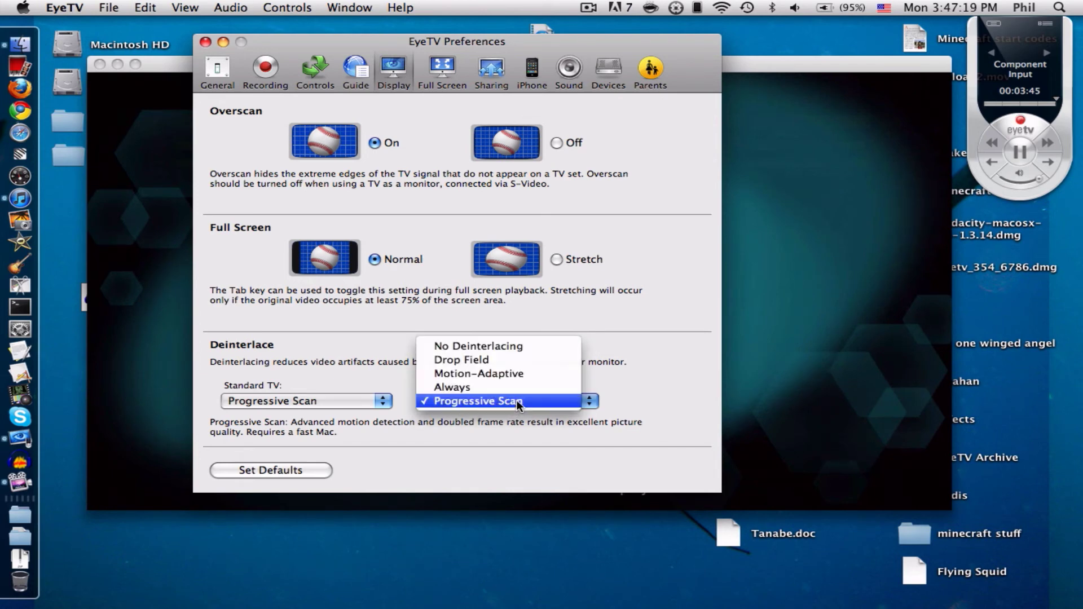
{"action": "left_click", "coordinate": [516, 400]}
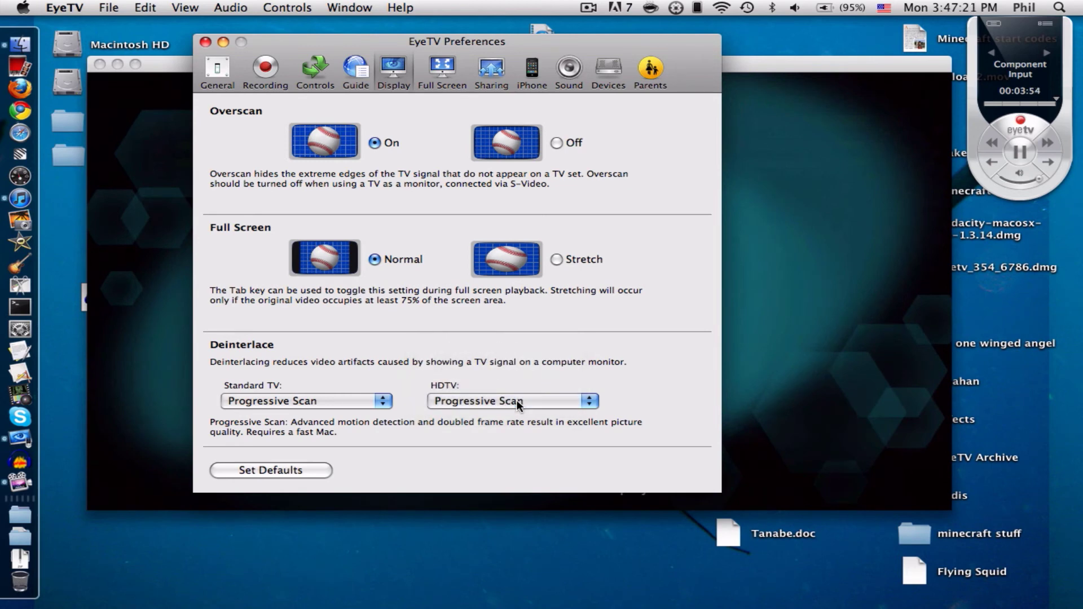
{"action": "left_click", "coordinate": [516, 400]}
{"action": "left_click", "coordinate": [516, 401]}
{"action": "left_click", "coordinate": [508, 399]}
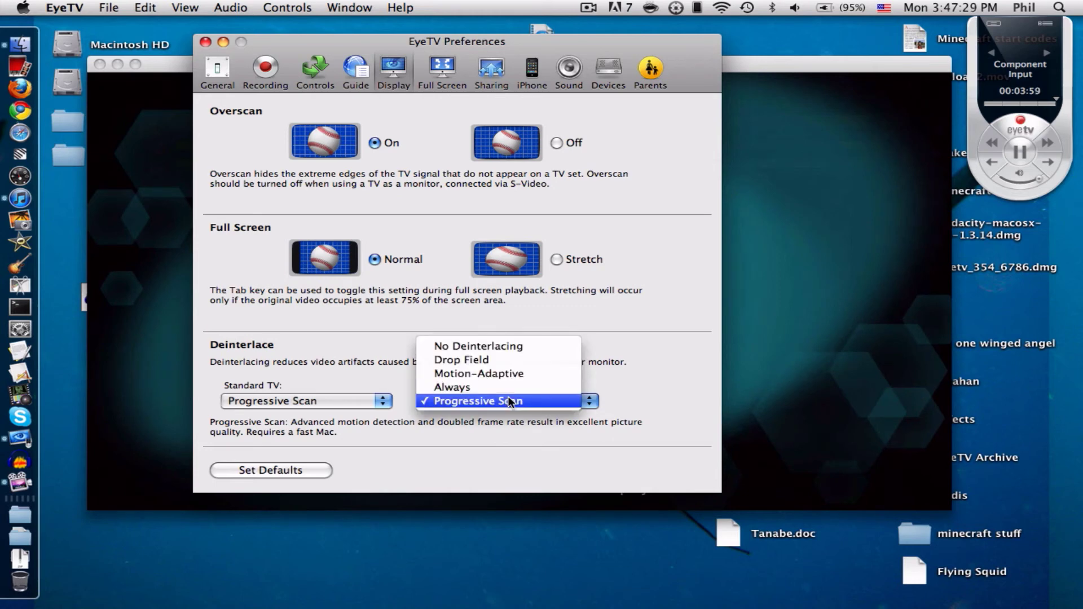
{"action": "left_click", "coordinate": [499, 401]}
{"action": "left_click", "coordinate": [570, 295]}
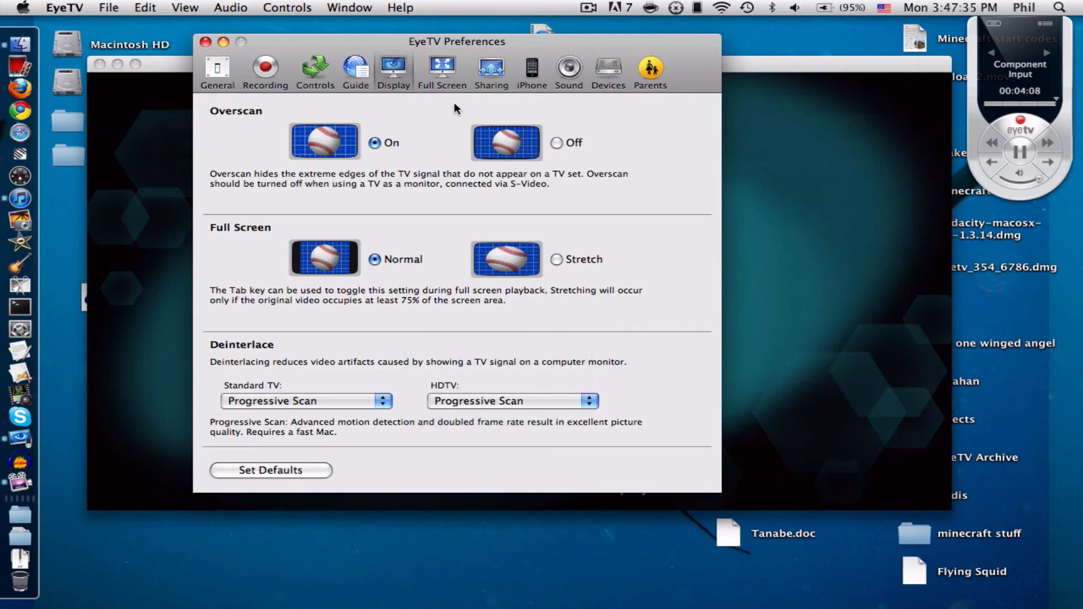
{"action": "left_click", "coordinate": [564, 83]}
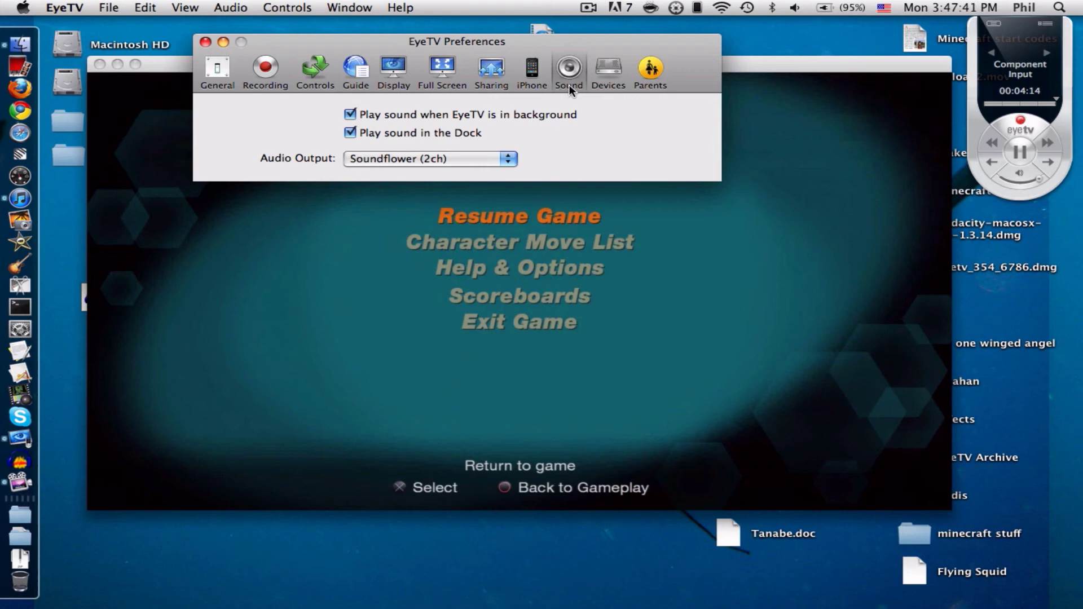
Step: Set the Sound pane's Audio Output popup to Soundflower (2ch)
{"action": "left_click", "coordinate": [482, 151]}
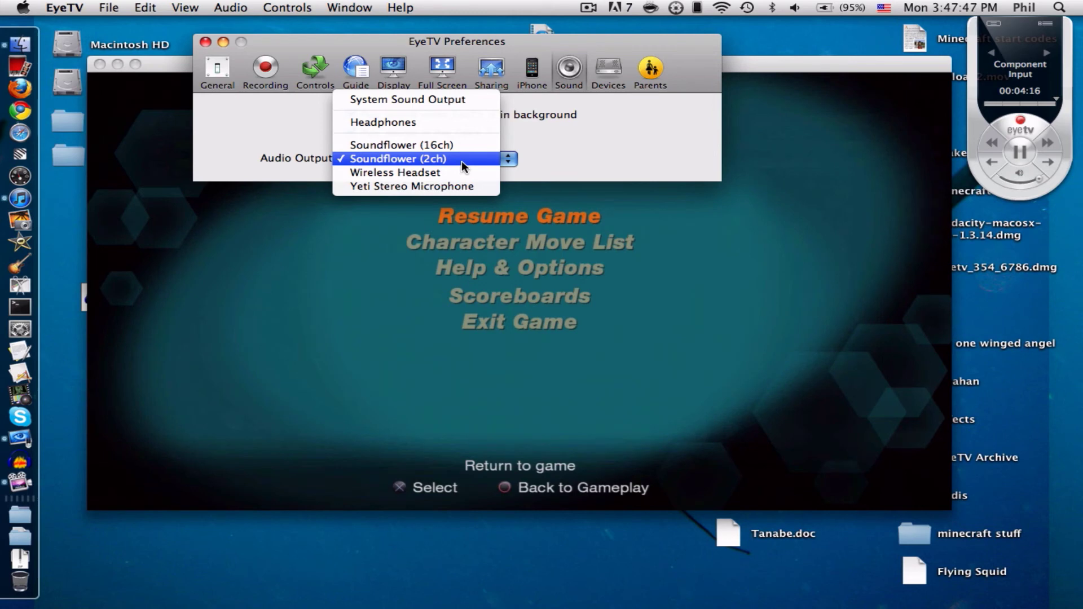
{"action": "left_click", "coordinate": [536, 150]}
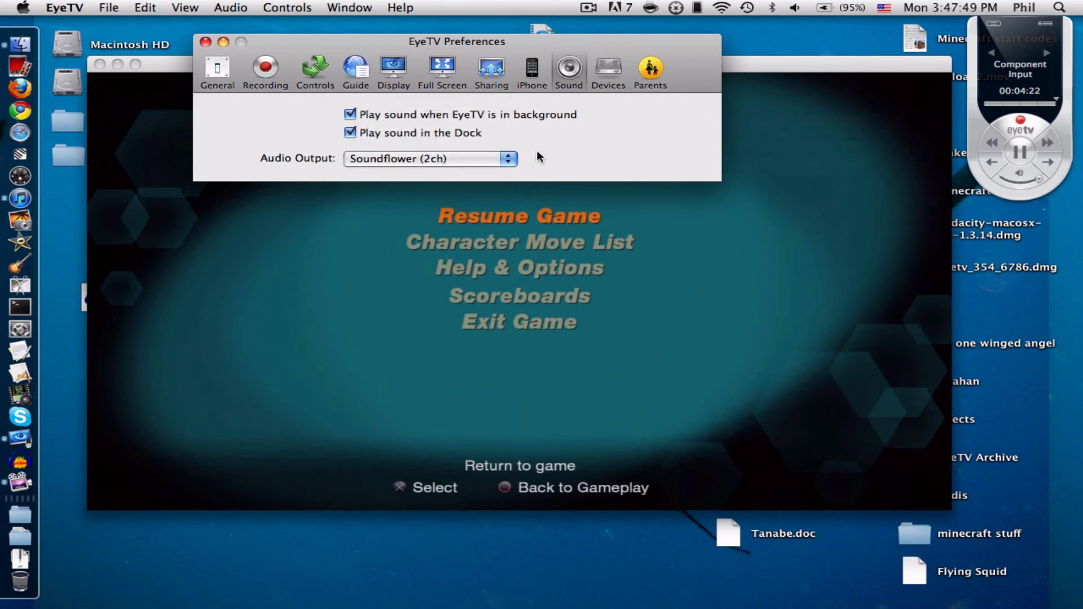
{"action": "left_click", "coordinate": [488, 154]}
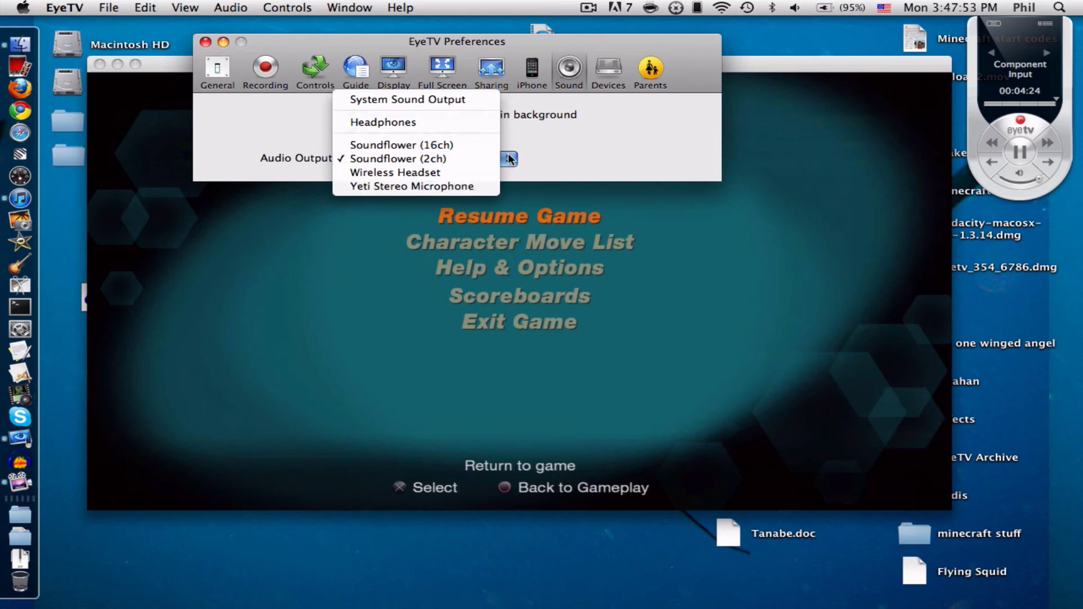
{"action": "left_click", "coordinate": [563, 129]}
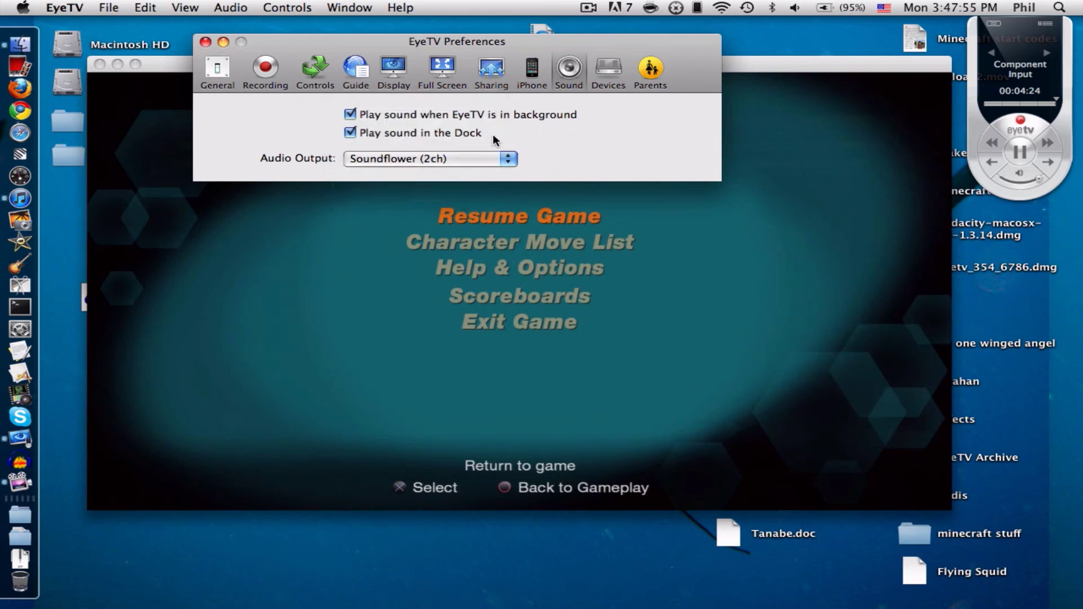
{"action": "left_click", "coordinate": [451, 159]}
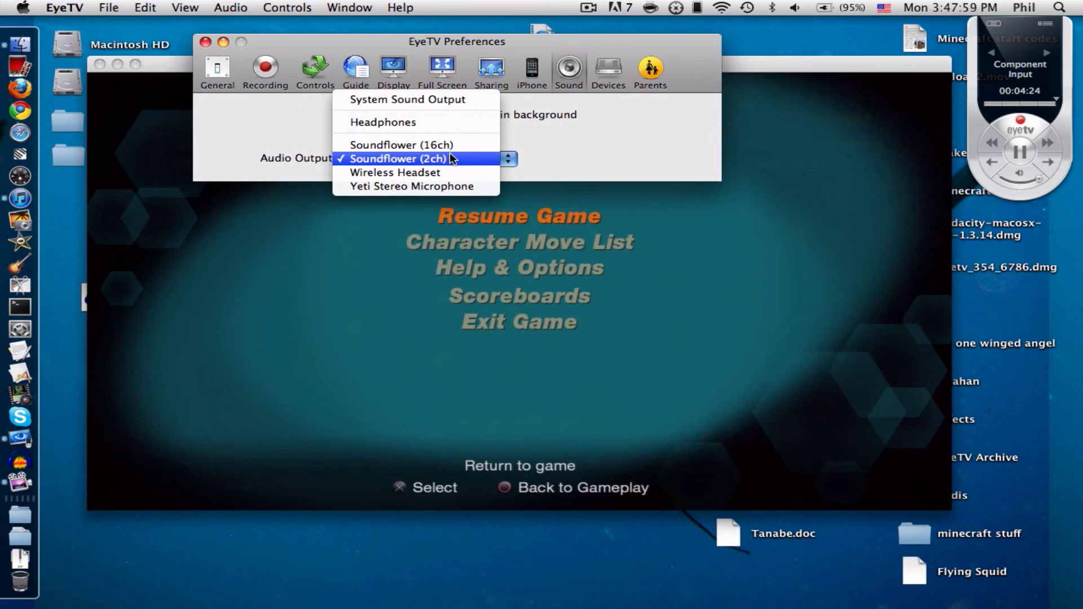
{"action": "left_click", "coordinate": [449, 158]}
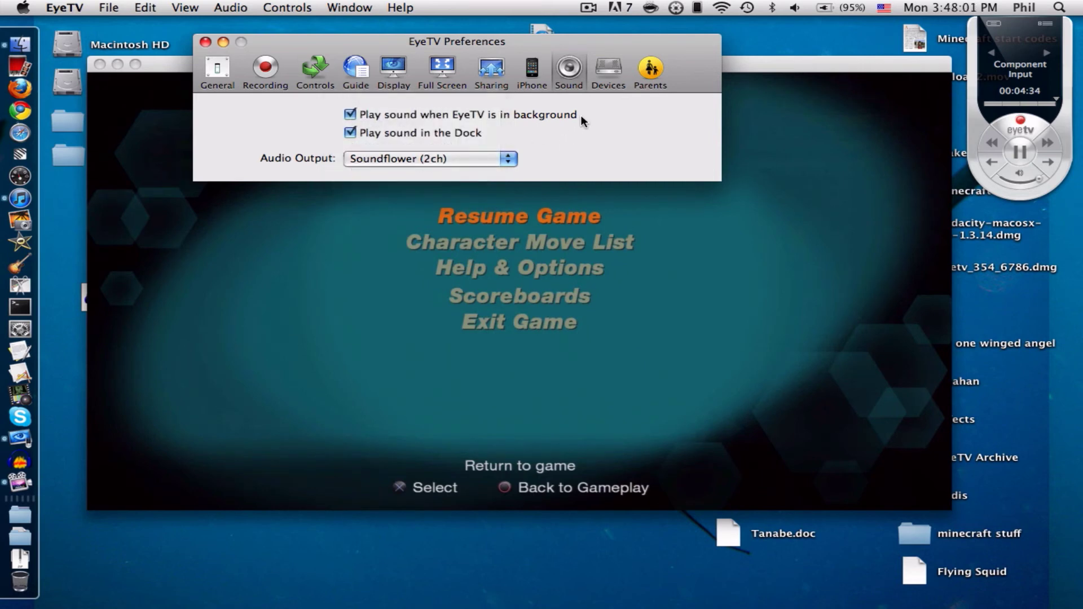
Step: In the Devices pane, keep Custom quality and confirm the 13.5 Mbps bit rate with AAC audio
{"action": "left_click", "coordinate": [608, 82]}
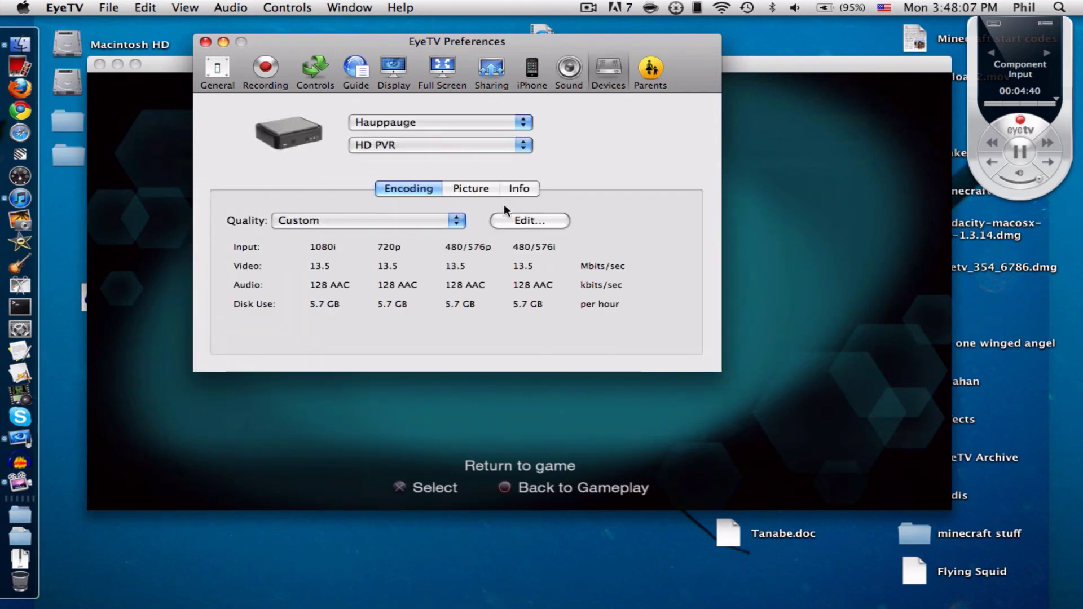
{"action": "left_click", "coordinate": [442, 222]}
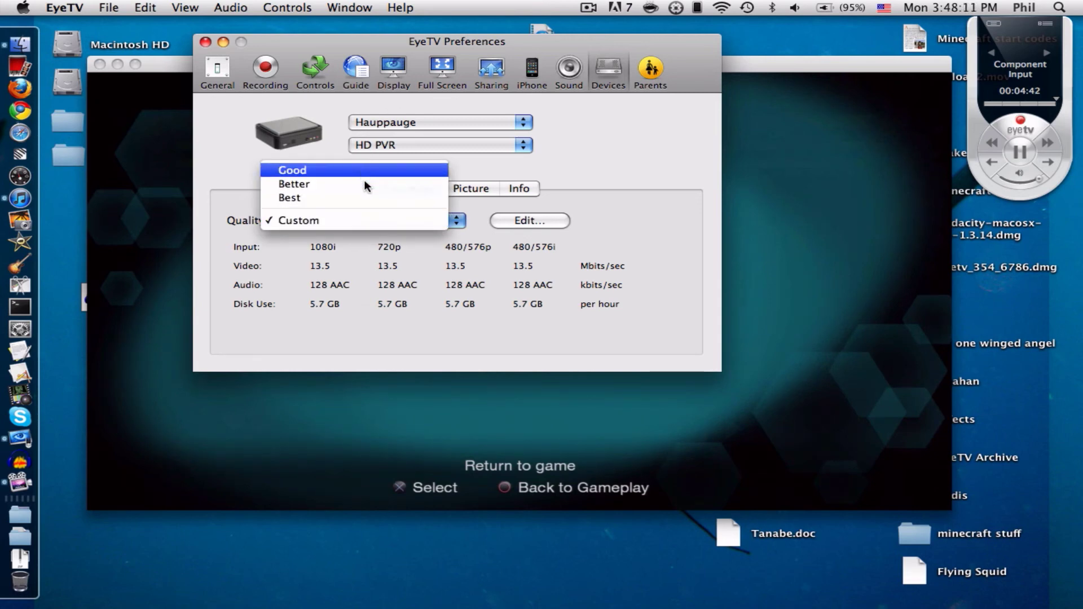
{"action": "left_click", "coordinate": [399, 221]}
{"action": "left_click", "coordinate": [536, 219]}
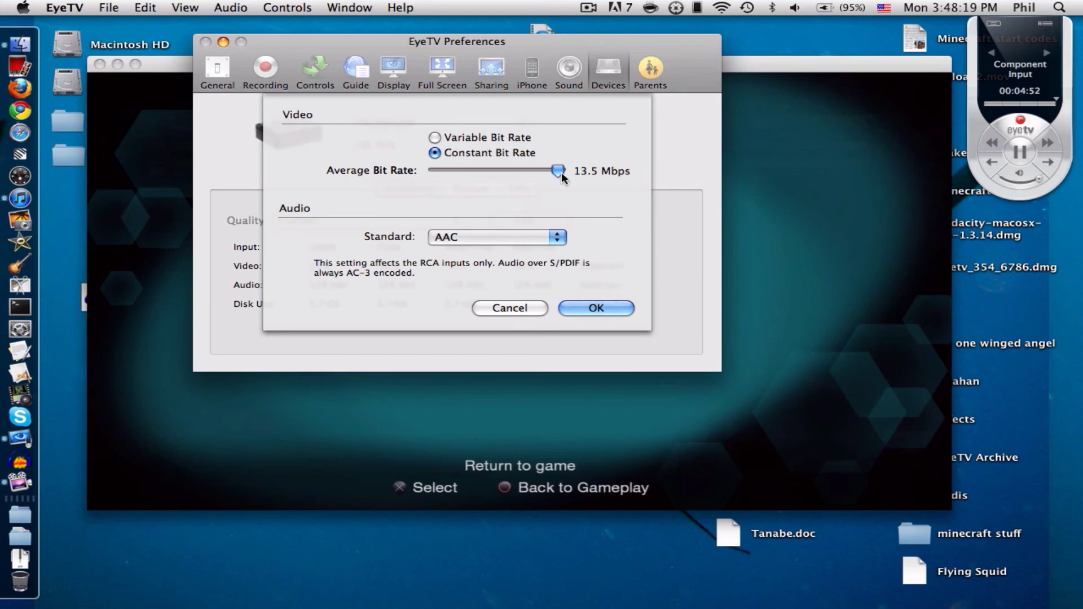
{"action": "left_click", "coordinate": [520, 236]}
{"action": "left_click", "coordinate": [624, 220]}
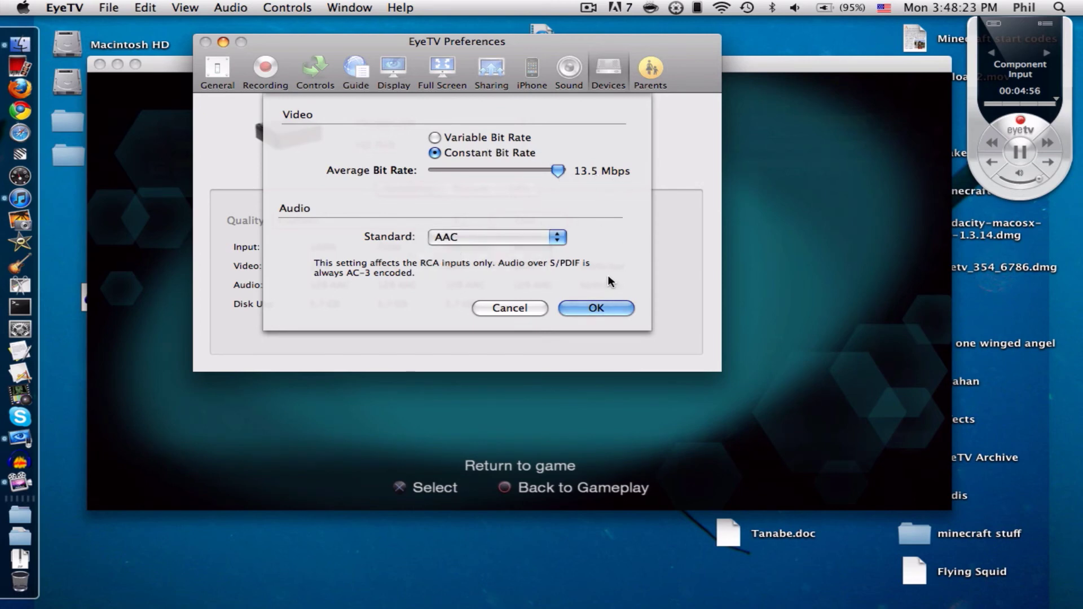
{"action": "left_click", "coordinate": [591, 309]}
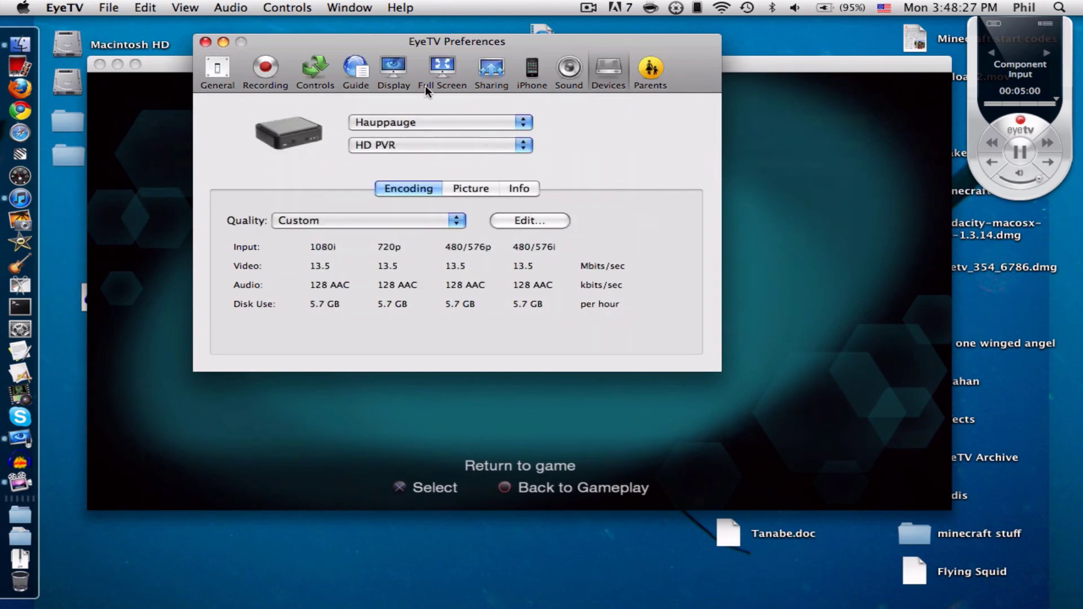
Step: Lower picture brightness to about -17, check the device info, and close Preferences
{"action": "left_click", "coordinate": [497, 189]}
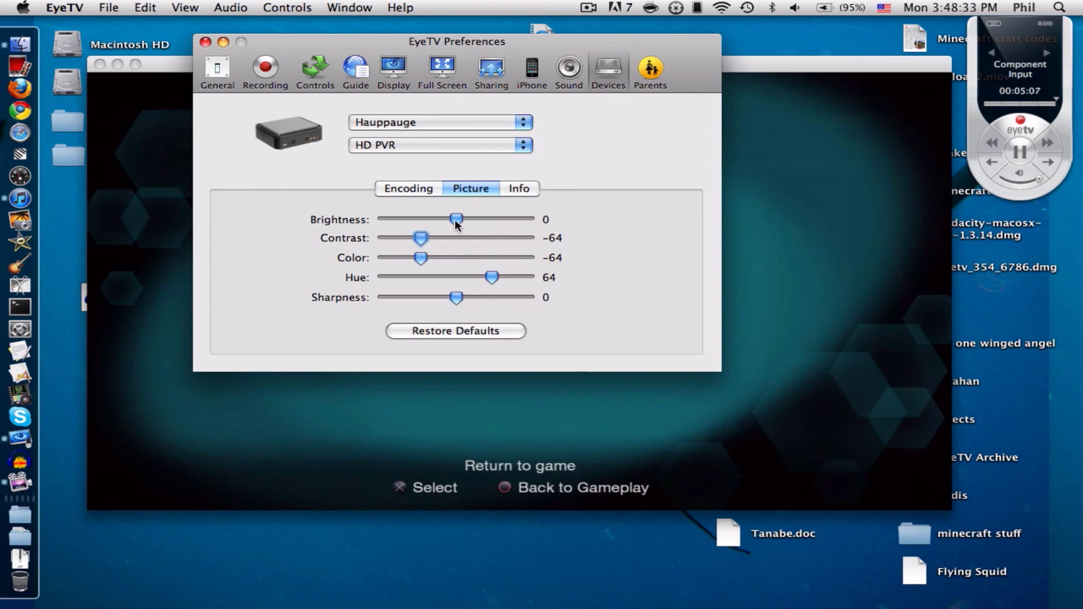
{"action": "mouse_move", "coordinate": [456, 219]}
{"action": "left_mouse_down"}
{"action": "mouse_move", "coordinate": [446, 221]}
{"action": "mouse_move", "coordinate": [455, 218]}
{"action": "left_mouse_up"}
{"action": "left_click", "coordinate": [530, 190]}
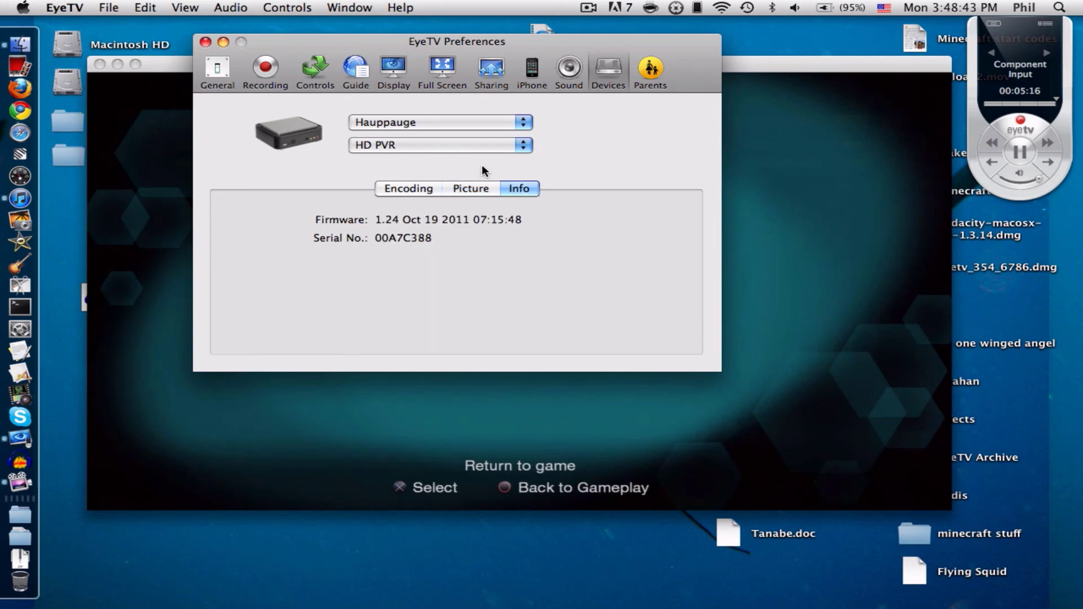
{"action": "left_click", "coordinate": [479, 190]}
{"action": "left_click", "coordinate": [508, 187]}
{"action": "left_click", "coordinate": [475, 189]}
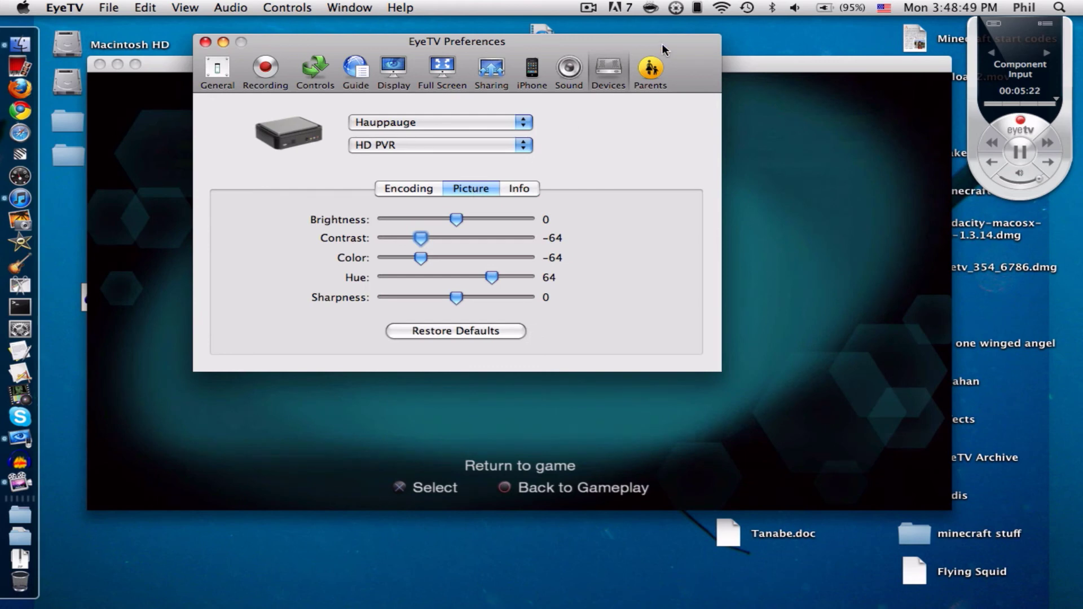
{"action": "left_click", "coordinate": [204, 42]}
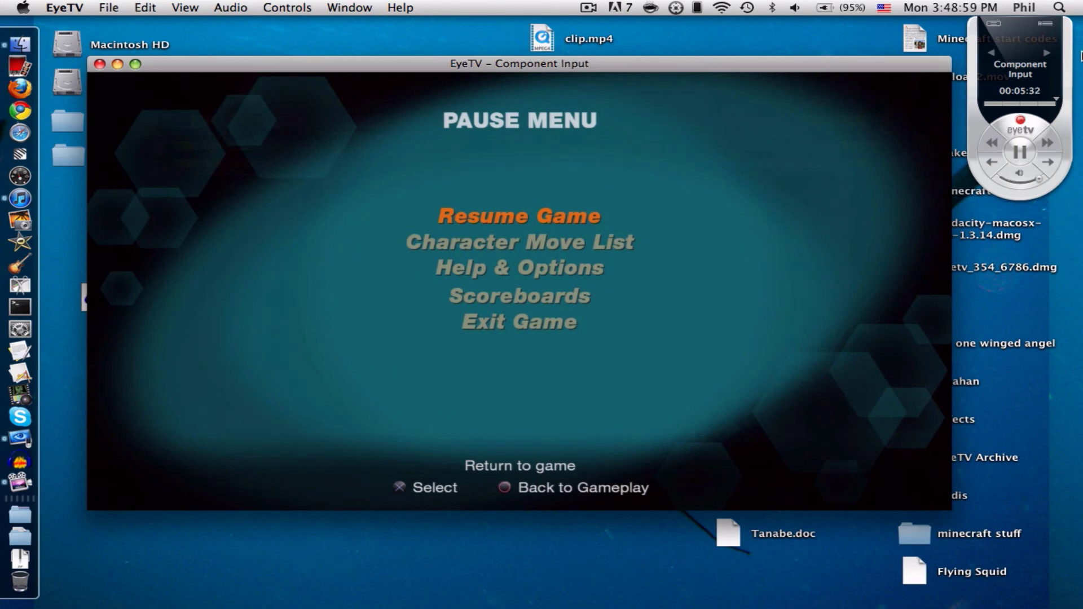
{"action": "mouse_move", "coordinate": [1032, 45]}
{"action": "left_mouse_down"}
{"action": "mouse_move", "coordinate": [968, 43]}
{"action": "mouse_move", "coordinate": [1036, 31]}
{"action": "left_mouse_up"}
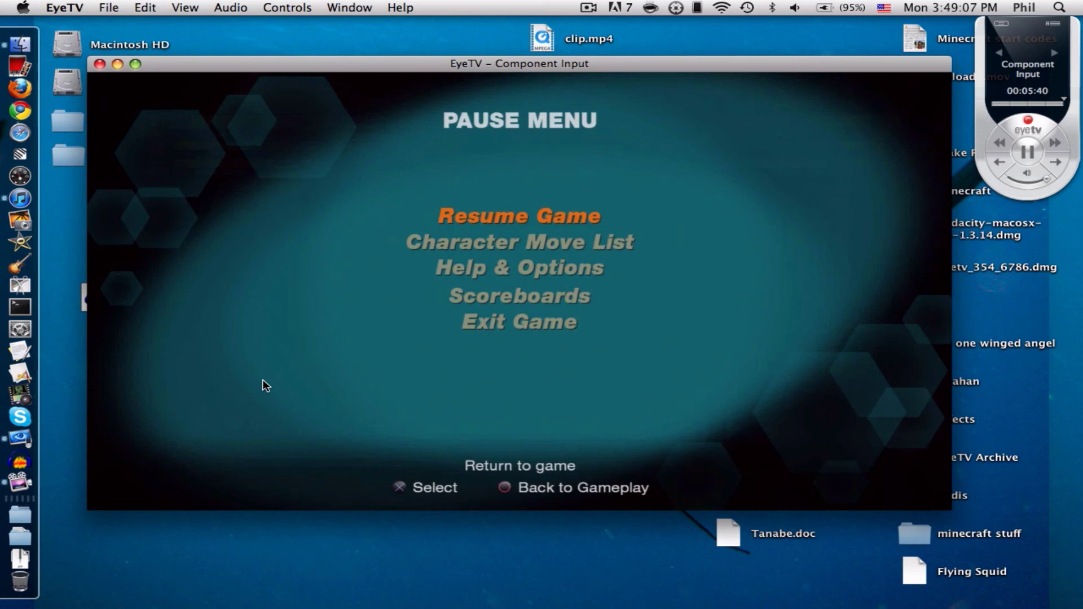
{"action": "mouse_move", "coordinate": [123, 428]}
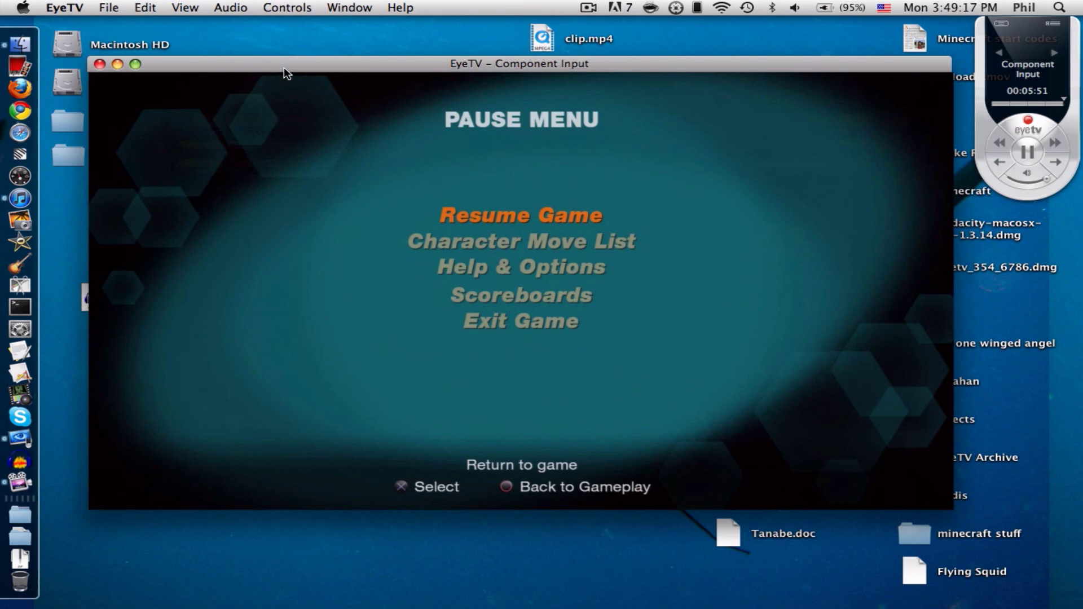
{"action": "mouse_move", "coordinate": [283, 67]}
{"action": "left_mouse_down"}
{"action": "mouse_move", "coordinate": [289, 36]}
{"action": "mouse_move", "coordinate": [280, 69]}
{"action": "left_mouse_up"}
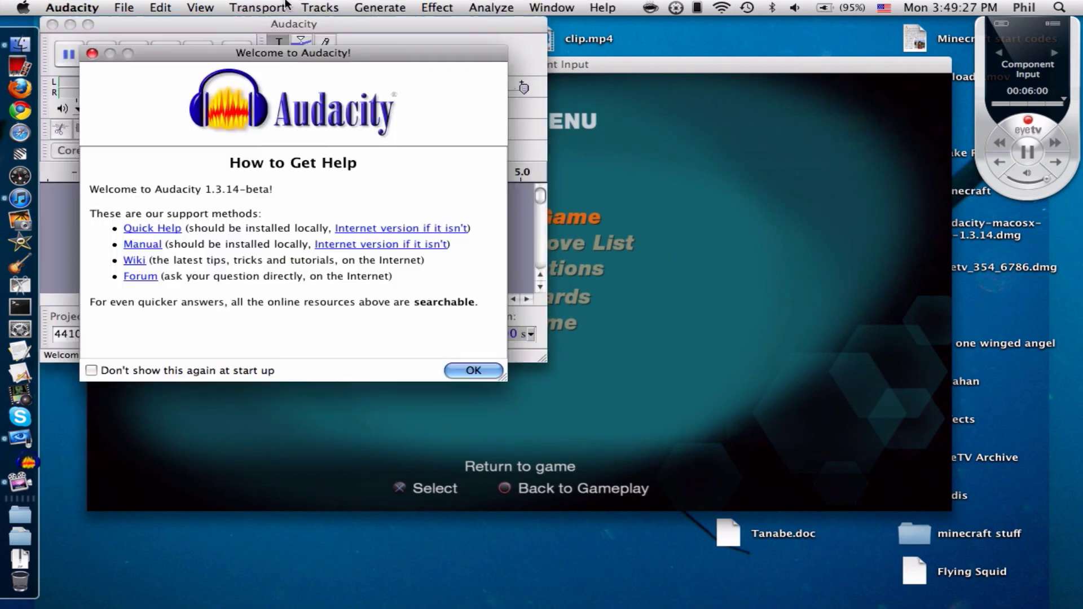
Step: Dismiss Audacity's welcome help dialog and reposition the Audacity window
{"action": "left_click", "coordinate": [477, 370]}
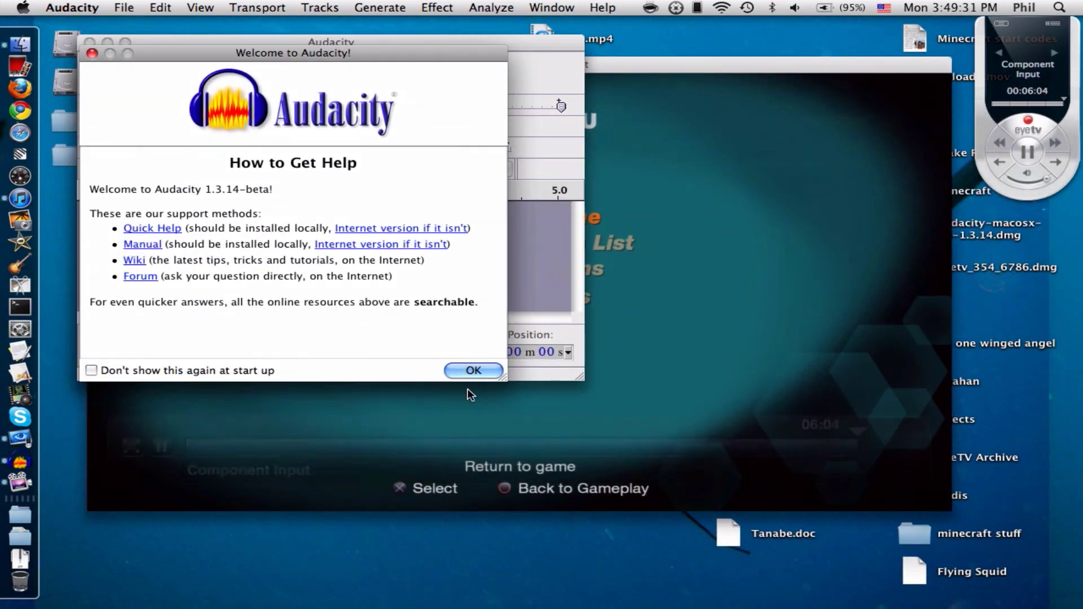
{"action": "left_click", "coordinate": [479, 373]}
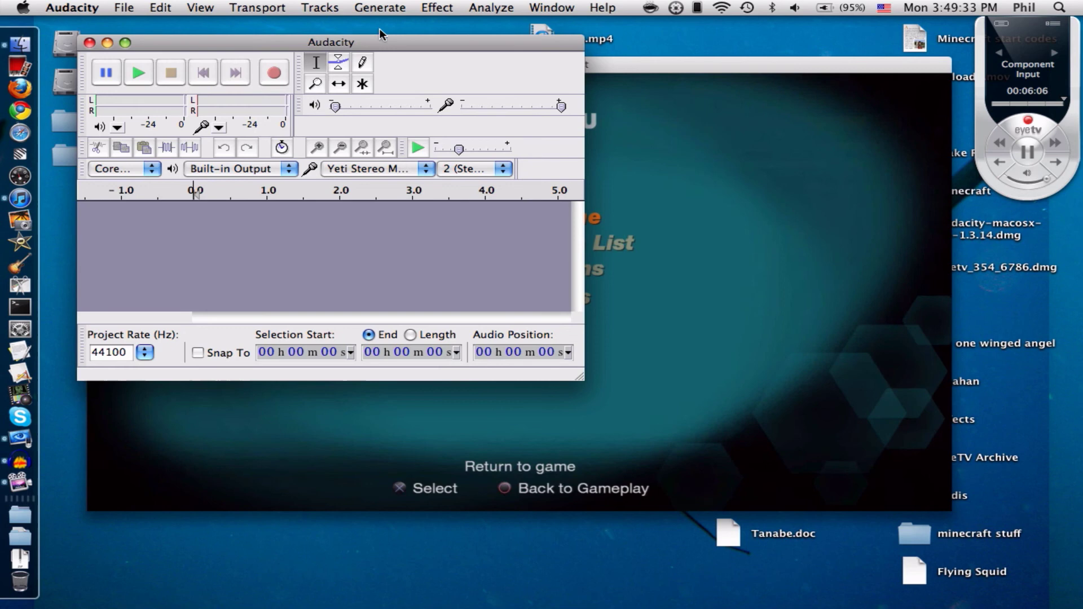
{"action": "left_click_drag", "start_coordinate": [379, 40], "coordinate": [414, 42]}
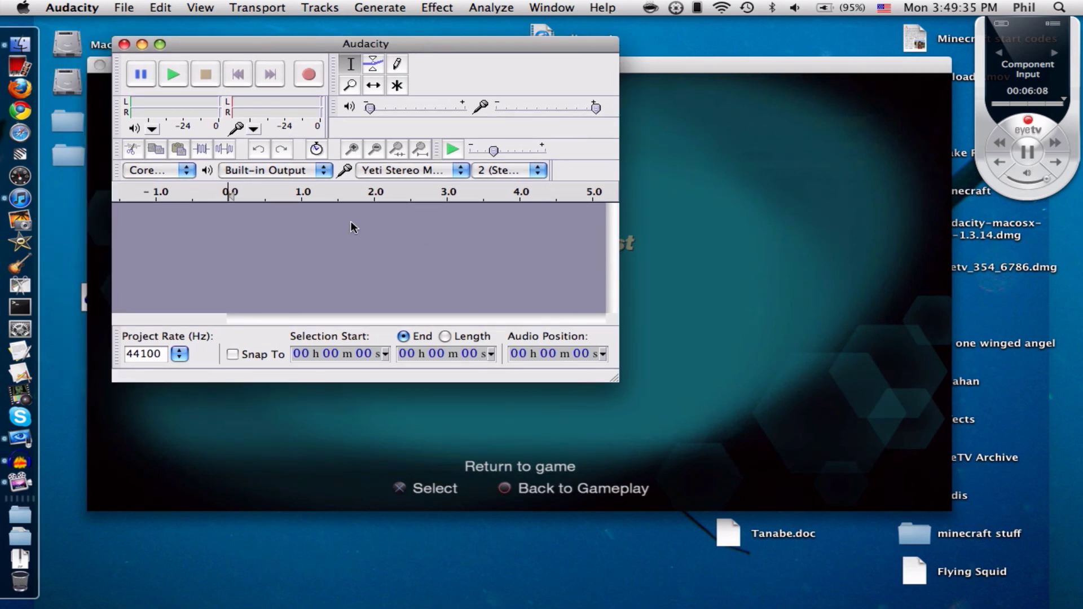
Step: Keep Yeti Stereo Microphone as Audacity's recording input device
{"action": "left_click", "coordinate": [376, 170]}
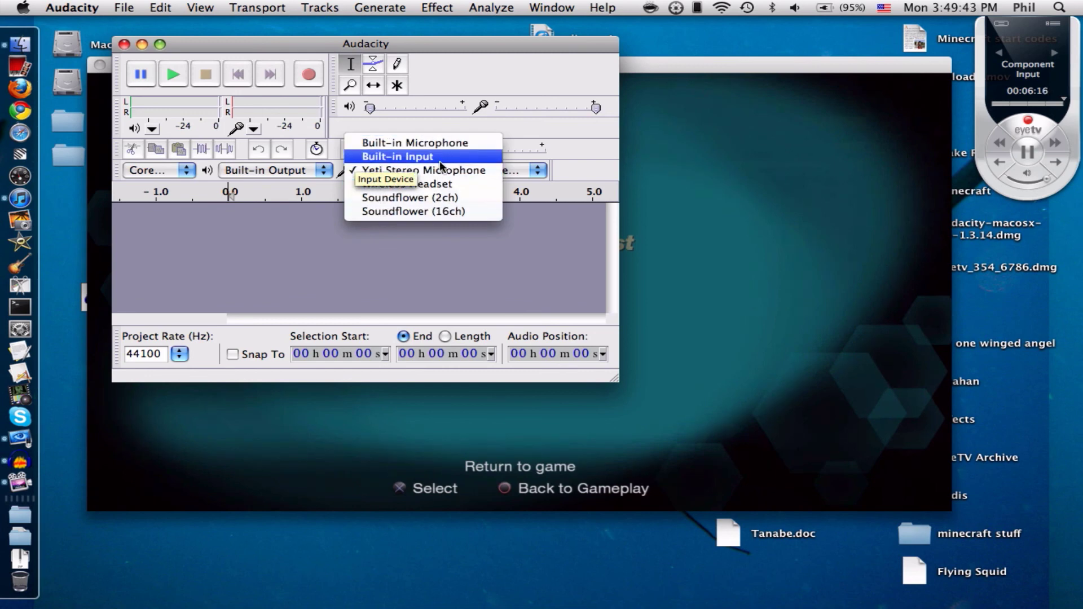
{"action": "left_click", "coordinate": [413, 225]}
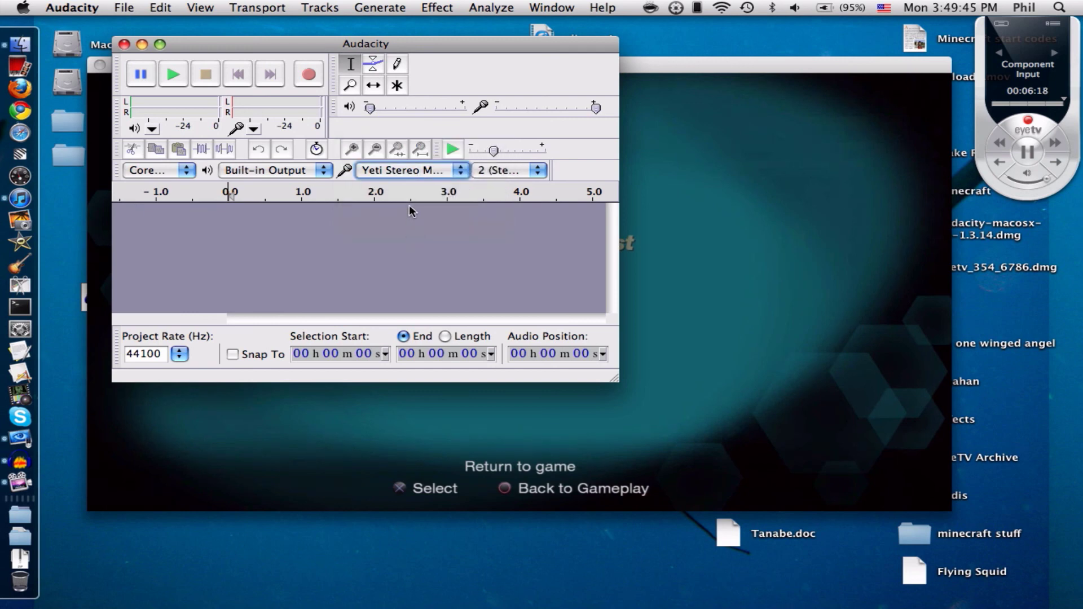
{"action": "left_click", "coordinate": [420, 175]}
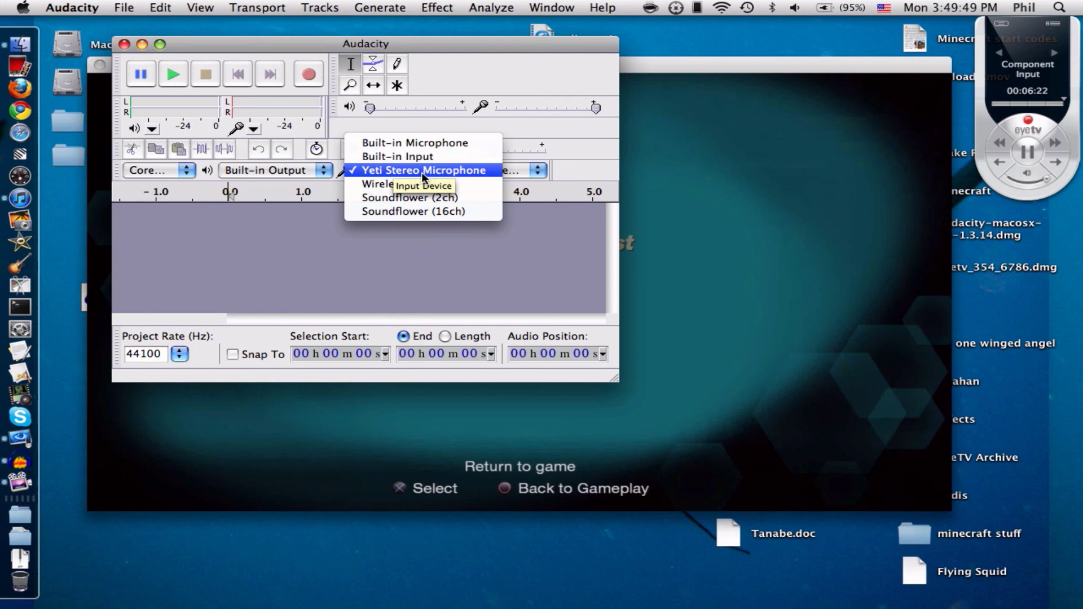
{"action": "left_click", "coordinate": [403, 273]}
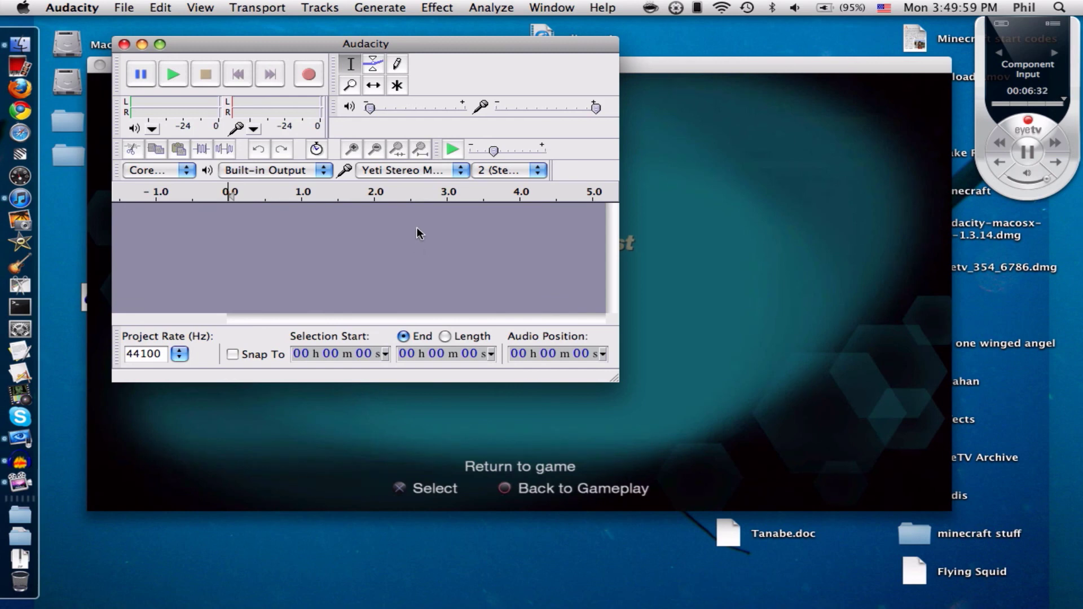
{"action": "left_click", "coordinate": [440, 172]}
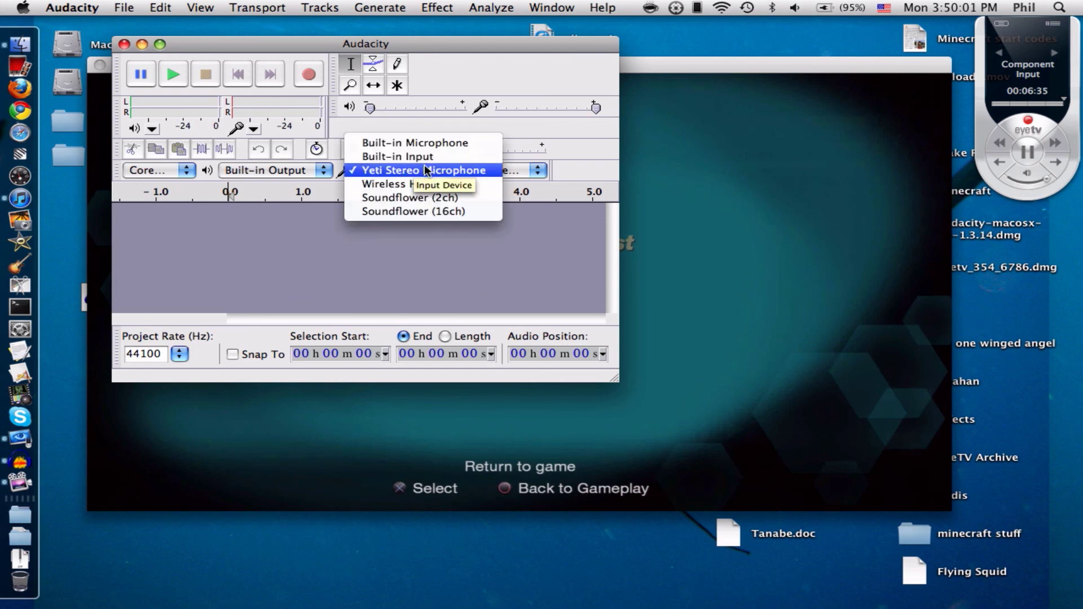
{"action": "left_click", "coordinate": [266, 271]}
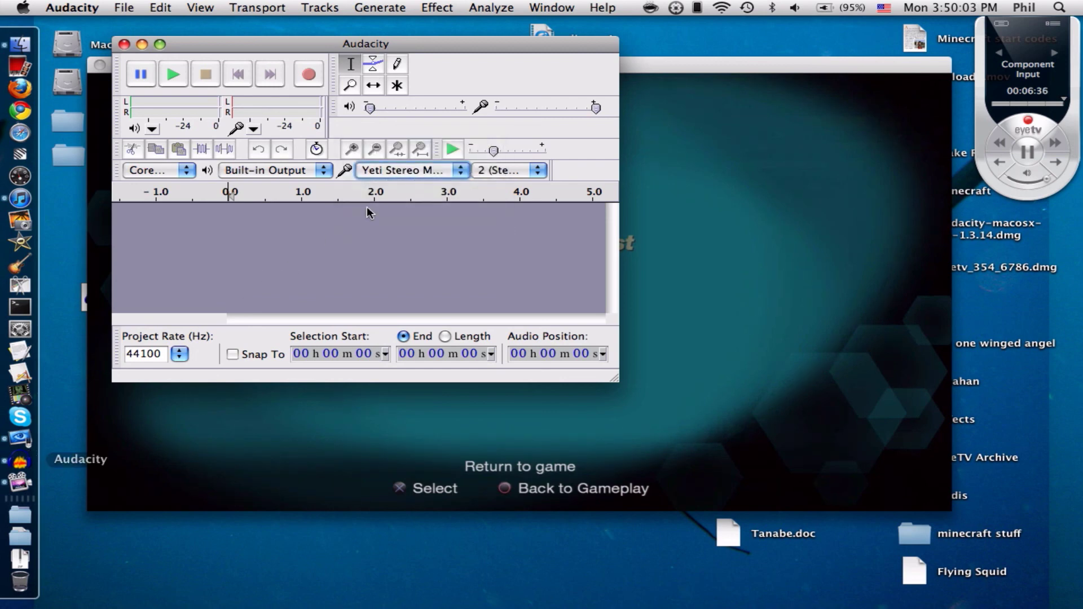
{"action": "left_click", "coordinate": [409, 175]}
{"action": "left_click", "coordinate": [408, 175]}
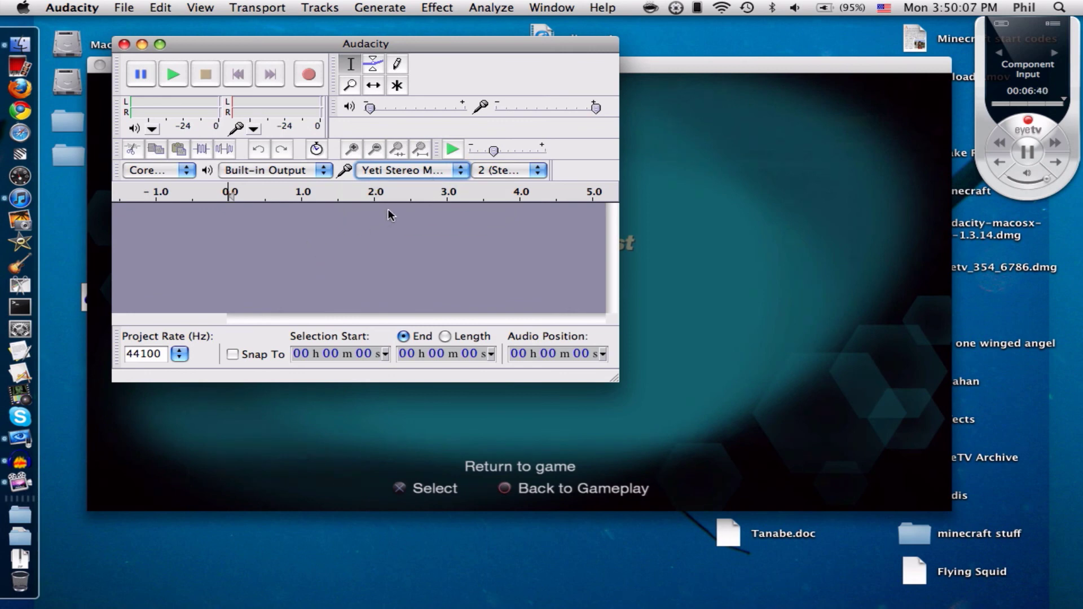
{"action": "left_click", "coordinate": [437, 172]}
{"action": "left_click", "coordinate": [311, 224]}
{"action": "left_click", "coordinate": [90, 6]}
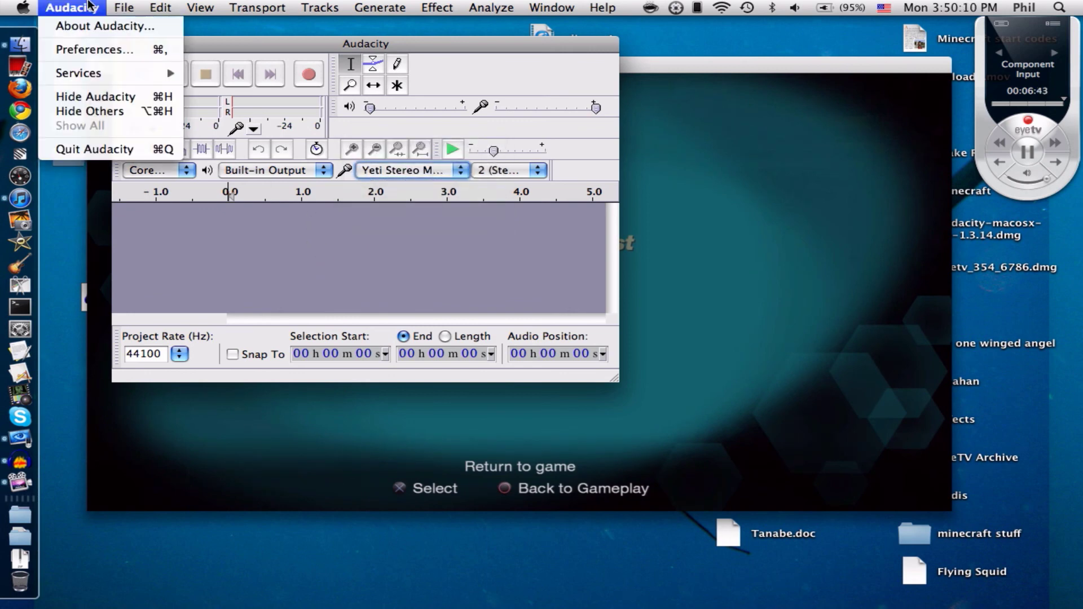
Step: Quit Audacity so EyeTV's Component Input viewer on the Pause Menu is back in front
{"action": "left_click", "coordinate": [102, 150]}
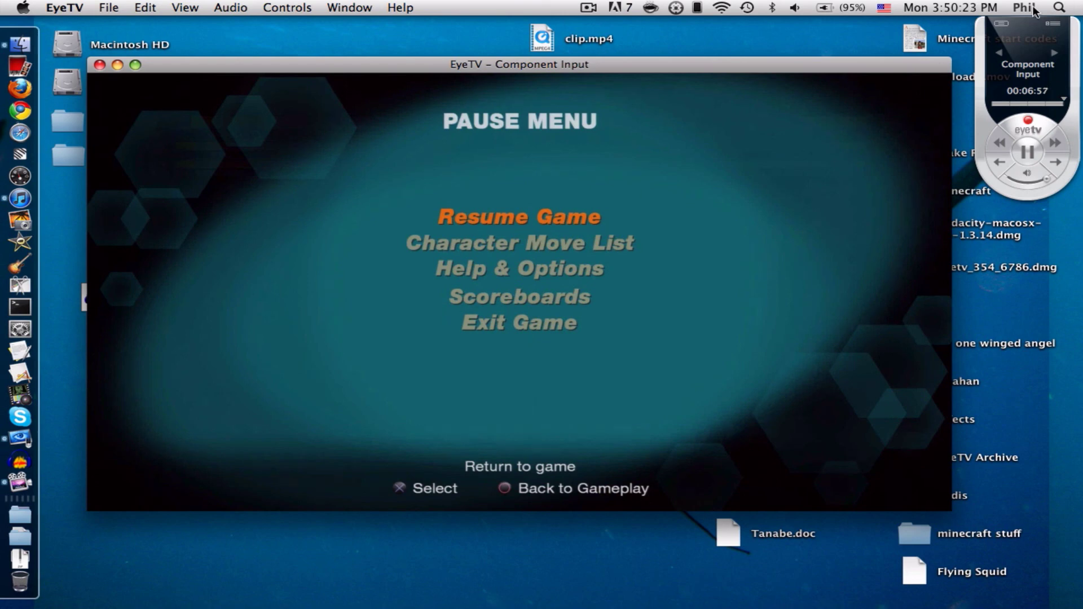
{"action": "left_click_drag", "start_coordinate": [1030, 19], "coordinate": [1030, 18]}
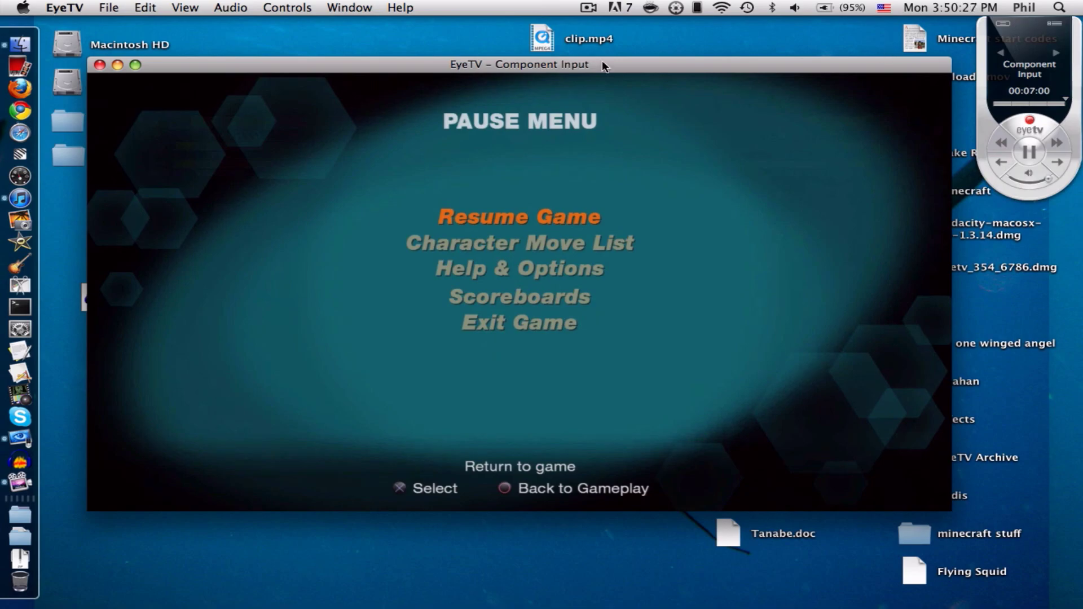